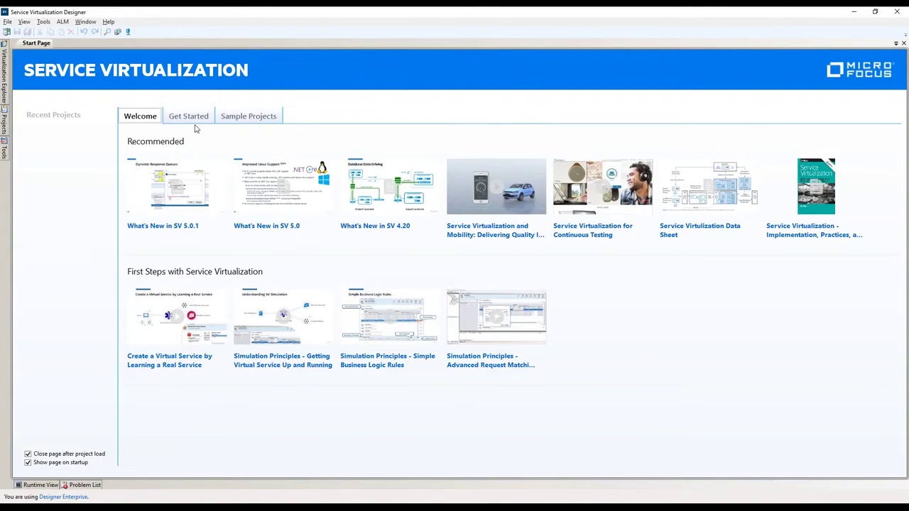
# Start designing a new virtual service without a service description and proceed to the service protocol choice
pyautogui.click(189, 120)
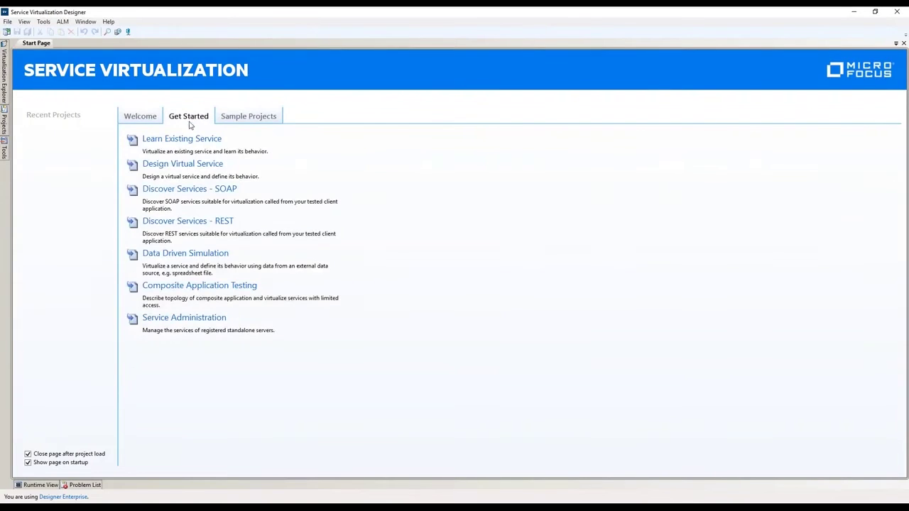
pyautogui.click(186, 164)
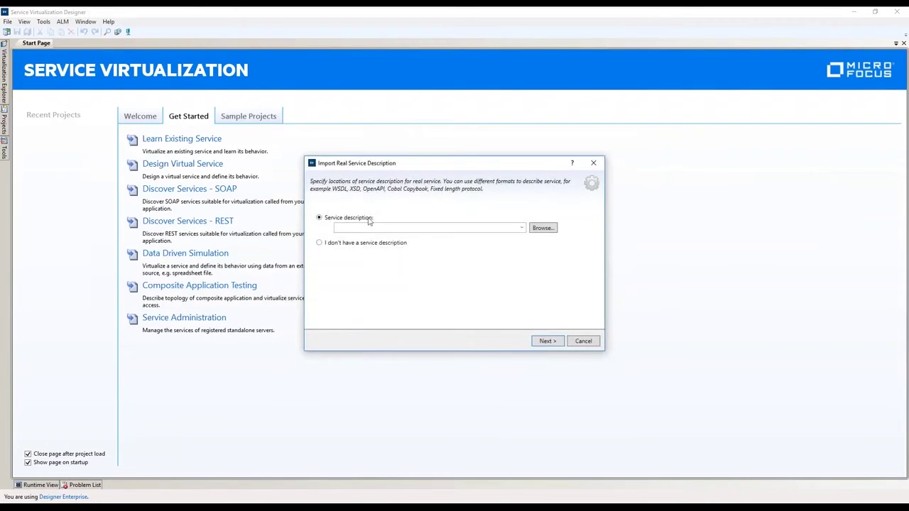
pyautogui.click(353, 242)
pyautogui.click(547, 342)
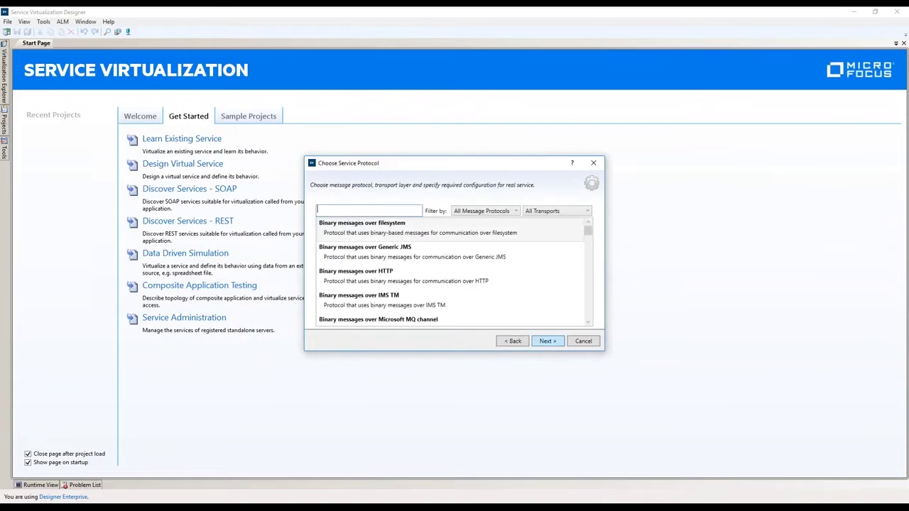
# Review the message protocols and transports available as filters, and return to the service description page
pyautogui.click(516, 212)
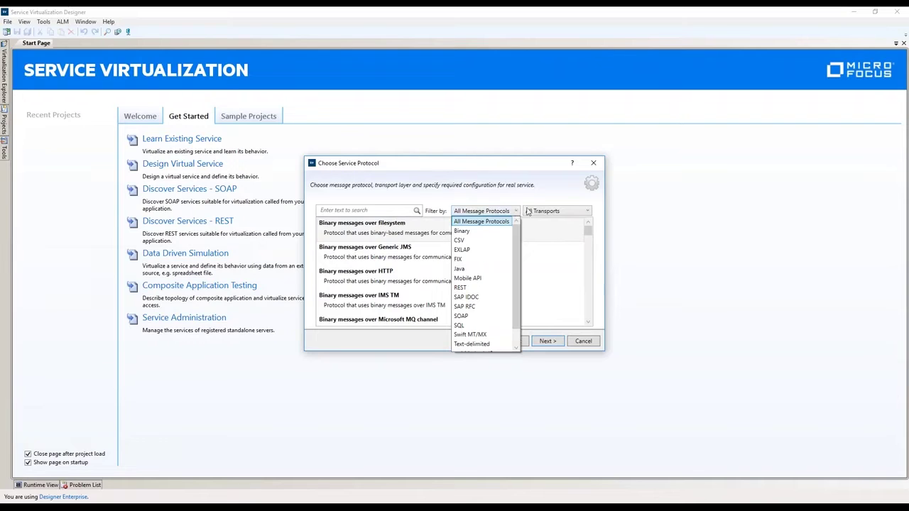
pyautogui.click(577, 215)
pyautogui.click(577, 215)
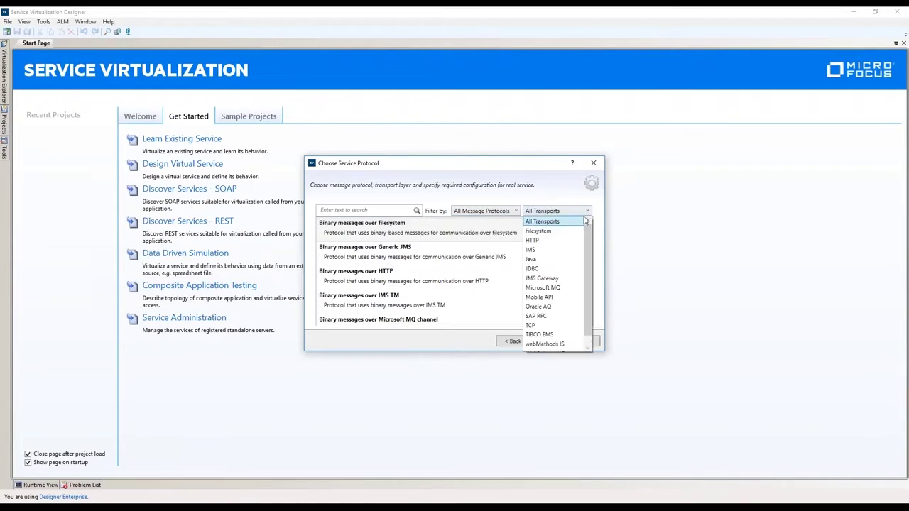
pyautogui.scroll(-1, 589, 272)
pyautogui.scroll(1, 589, 272)
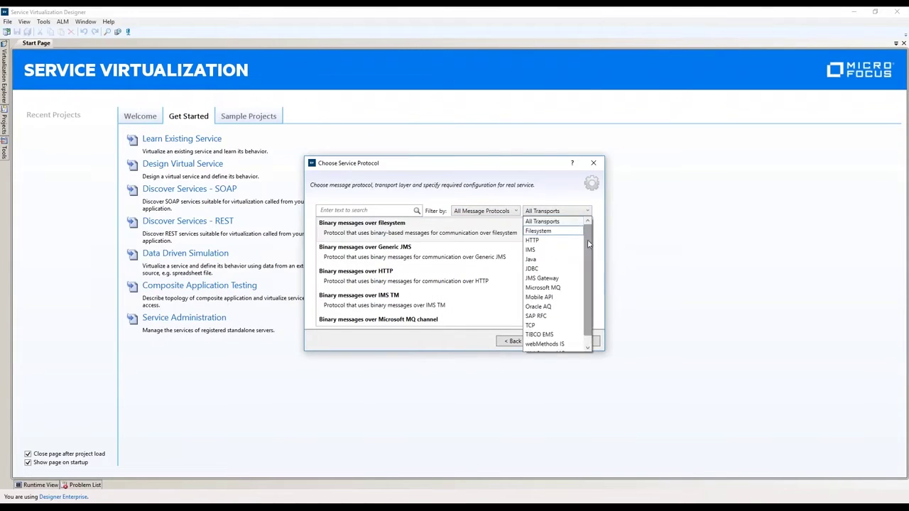
pyautogui.click(542, 198)
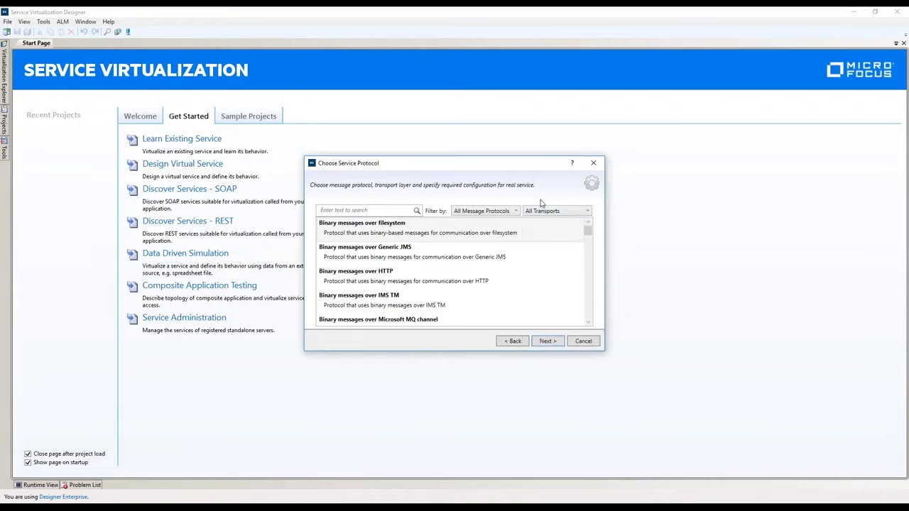
pyautogui.click(544, 343)
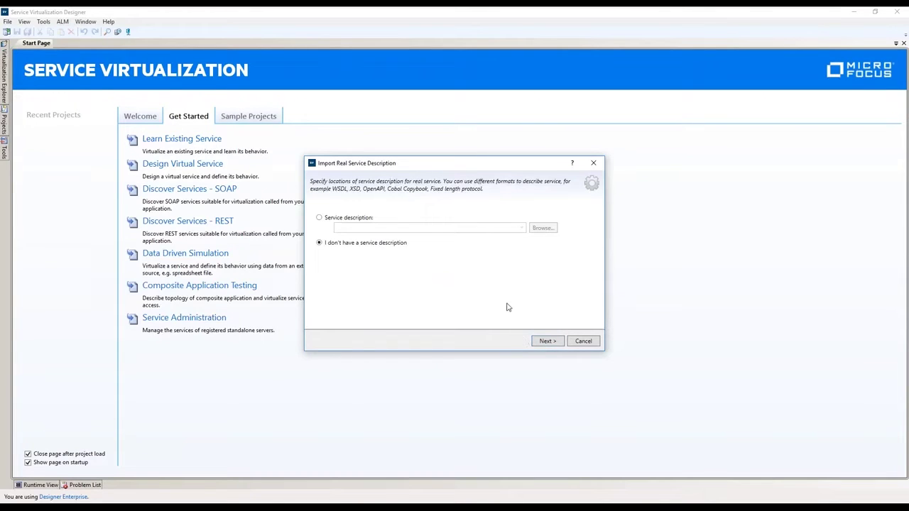
pyautogui.click(344, 218)
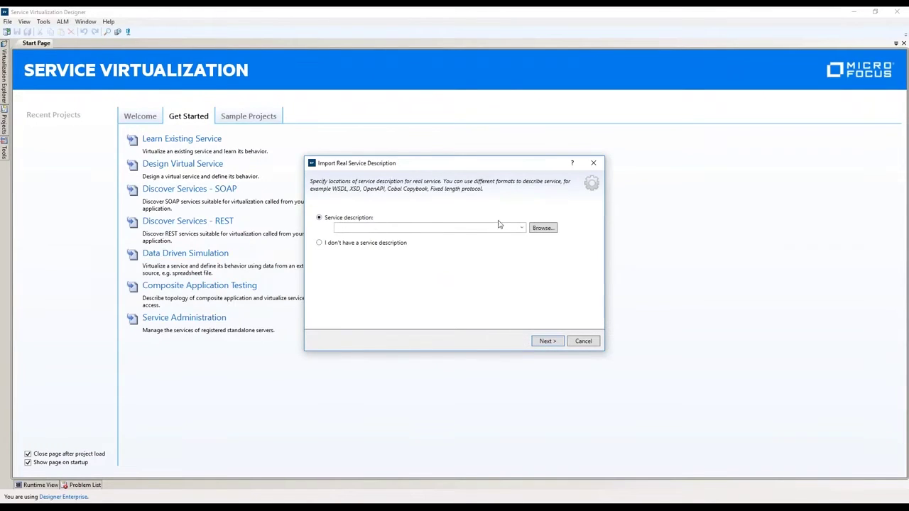
pyautogui.click(522, 227)
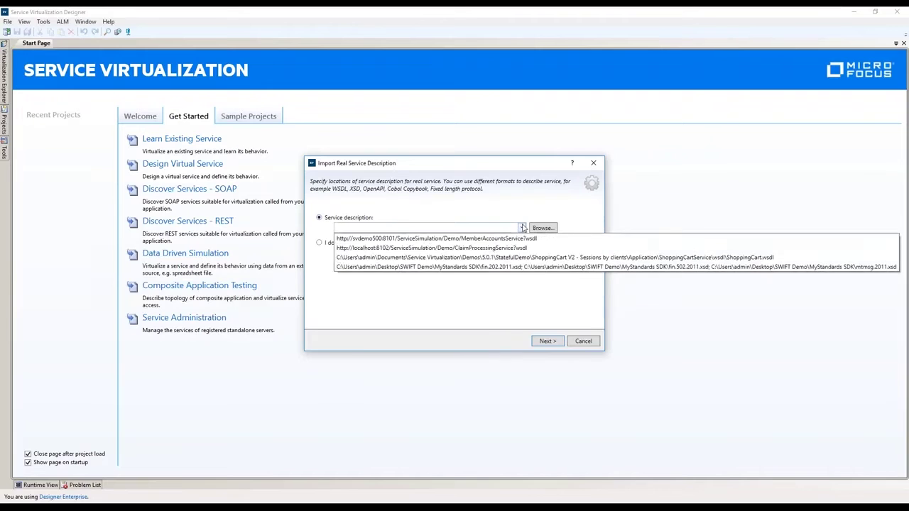
pyautogui.click(453, 240)
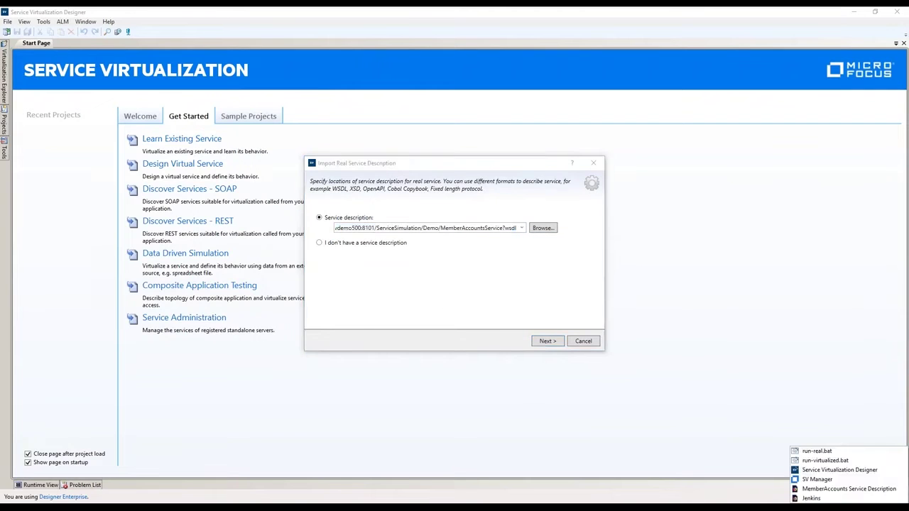
# Launch the demo application with run-real.bat and check the real MemberAccountsService endpoint used by ClaimProcessingService
pyautogui.click(817, 451)
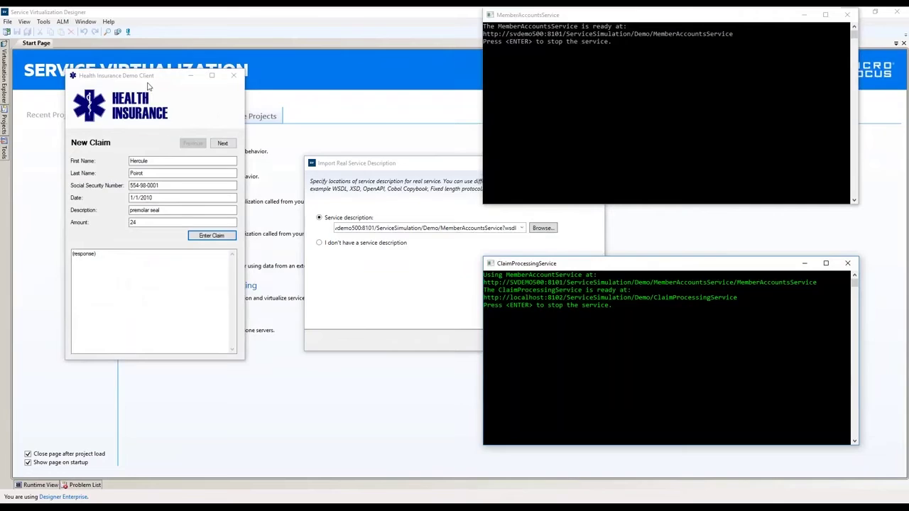
pyautogui.moveTo(144, 75)
pyautogui.mouseDown()
pyautogui.moveTo(278, 114)
pyautogui.moveTo(371, 123)
pyautogui.mouseUp()
pyautogui.click(502, 284)
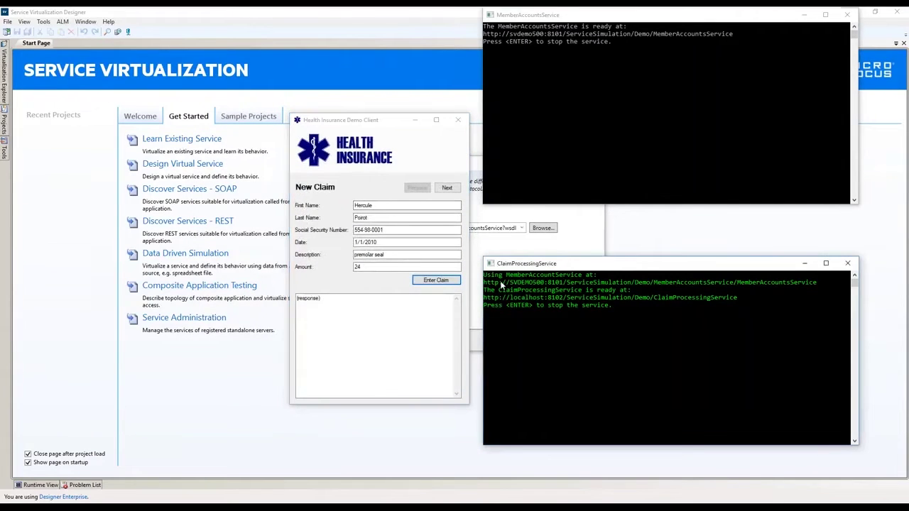
pyautogui.moveTo(507, 284); pyautogui.dragTo(564, 285)
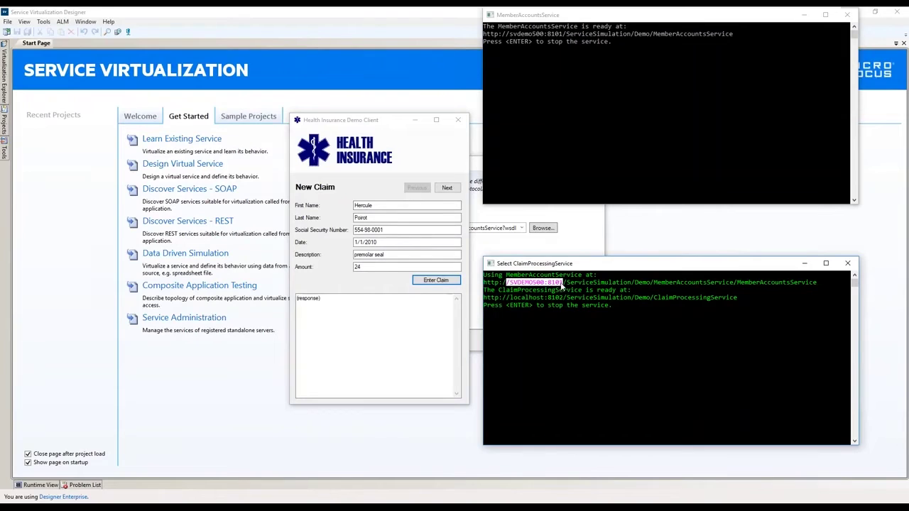
pyautogui.click(575, 245)
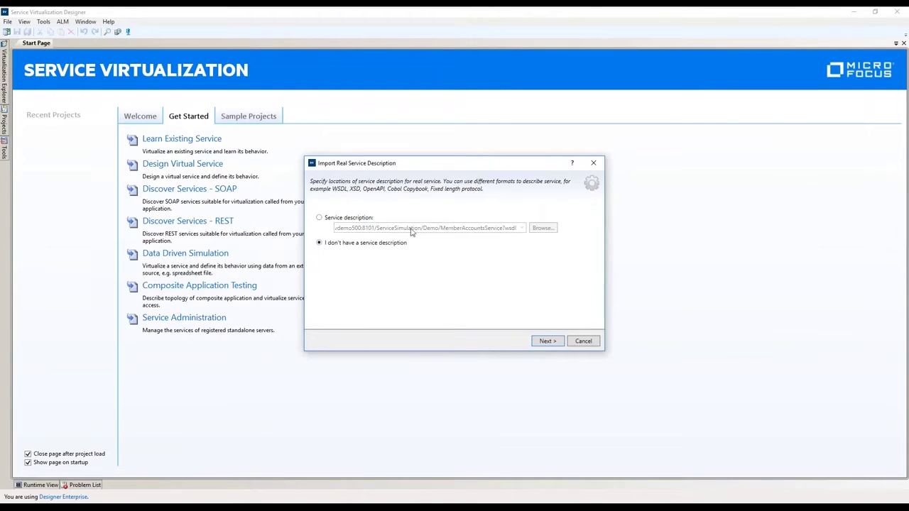
# Import the MemberAccounts service description, virtualize the service with the proposed settings, and dismiss the client reconfiguration instructions
pyautogui.click(361, 219)
pyautogui.click(549, 343)
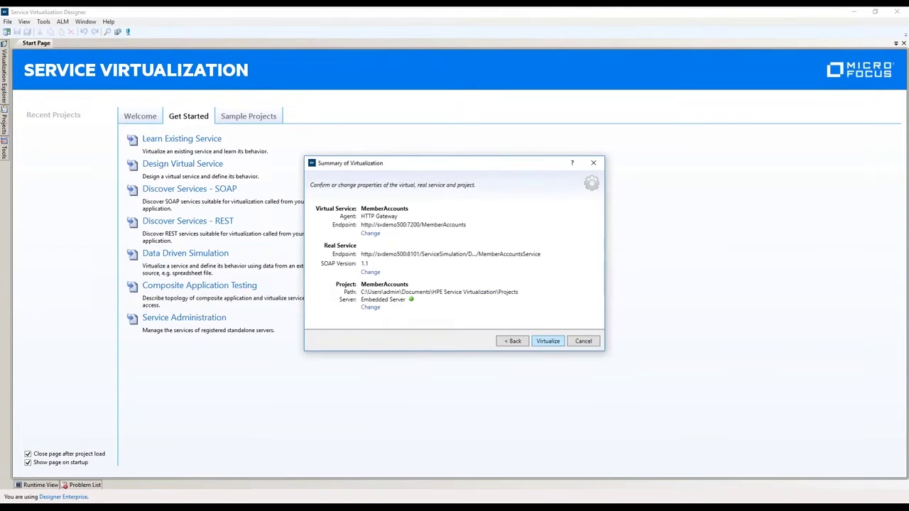
pyautogui.press('Return')
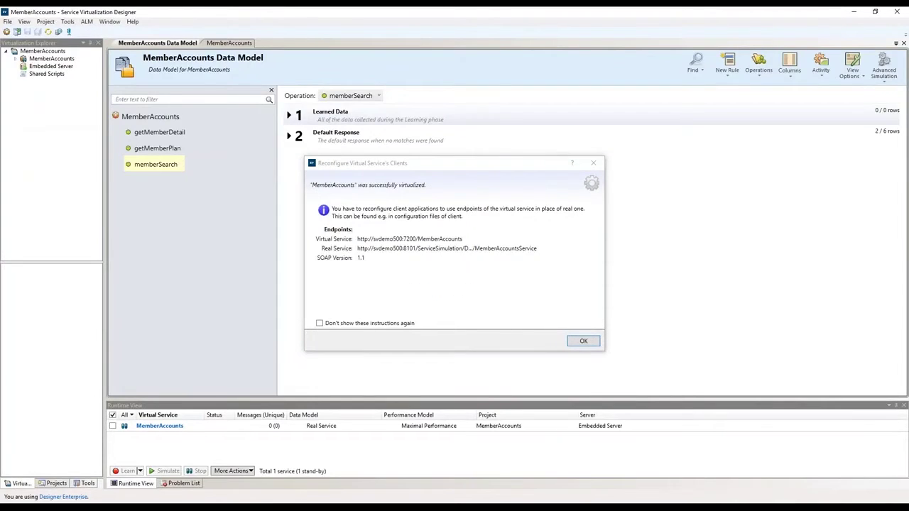
pyautogui.click(574, 342)
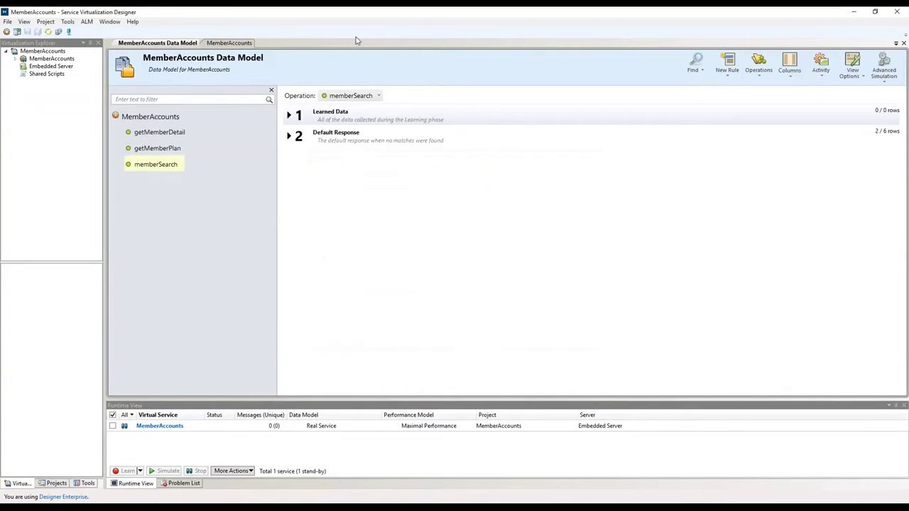
# Examine the MemberAccounts virtual service's real and virtual endpoints, performance models and data model
pyautogui.click(229, 43)
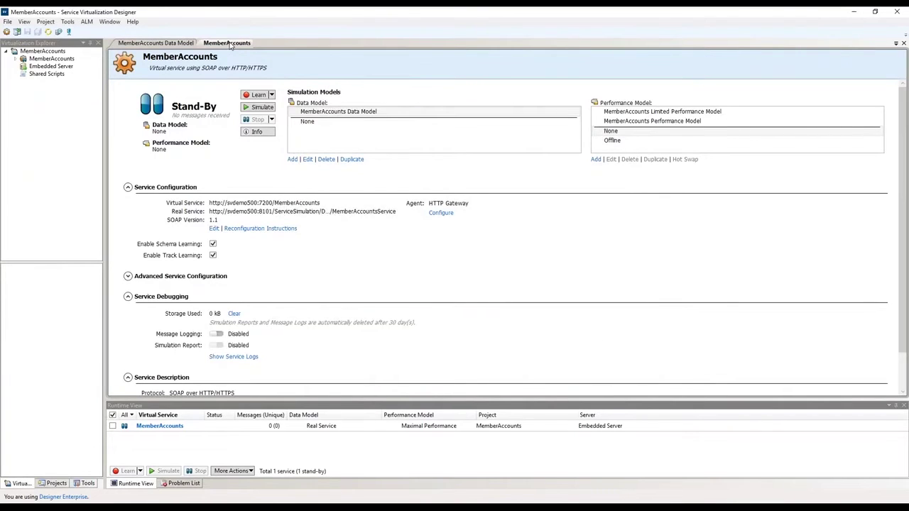
pyautogui.moveTo(390, 211); pyautogui.dragTo(183, 210)
pyautogui.click(184, 208)
pyautogui.click(659, 115)
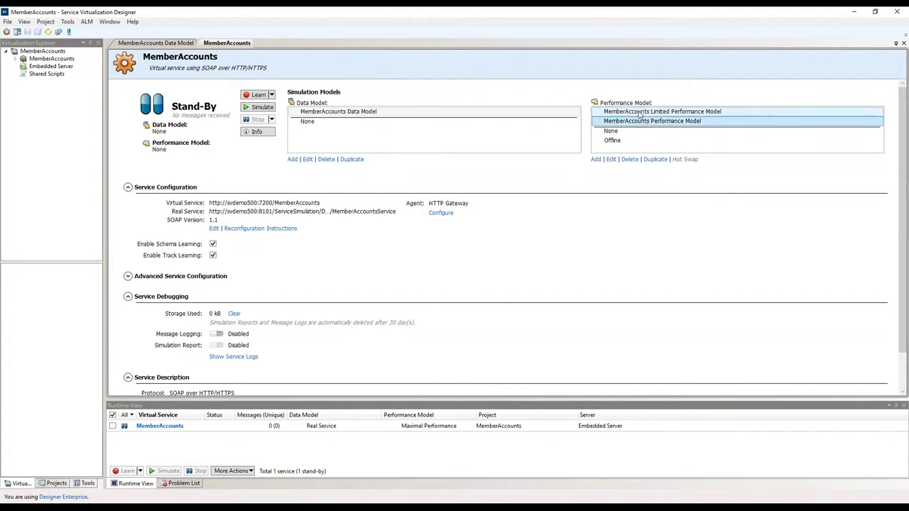
pyautogui.click(336, 119)
pyautogui.click(337, 113)
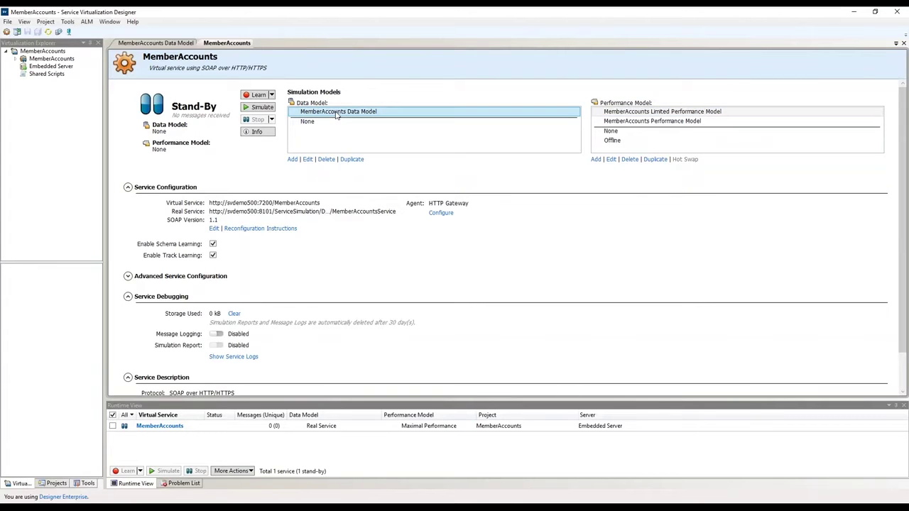
# Open the MemberAccounts Data Model for editing and look through its getMemberDetail, getMemberPlan and memberSearch operations
pyautogui.click(308, 161)
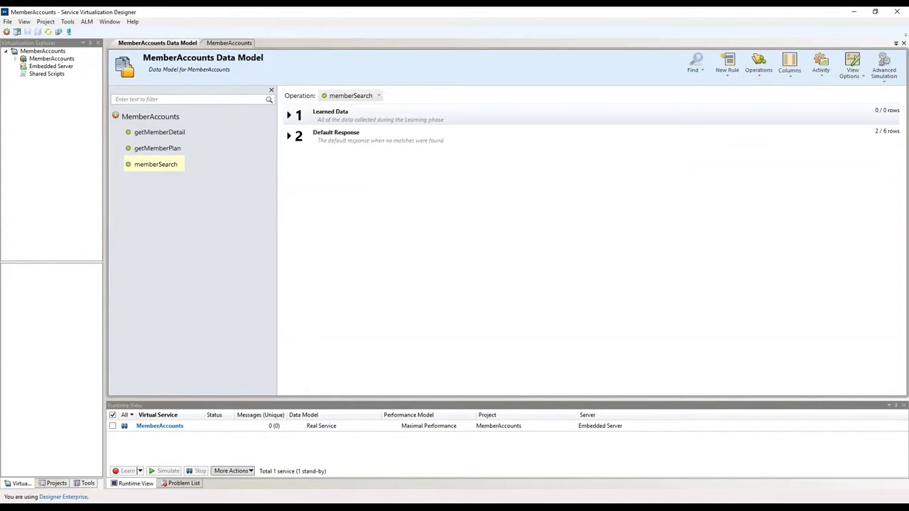
pyautogui.click(162, 134)
pyautogui.click(159, 149)
pyautogui.click(153, 165)
pyautogui.click(156, 151)
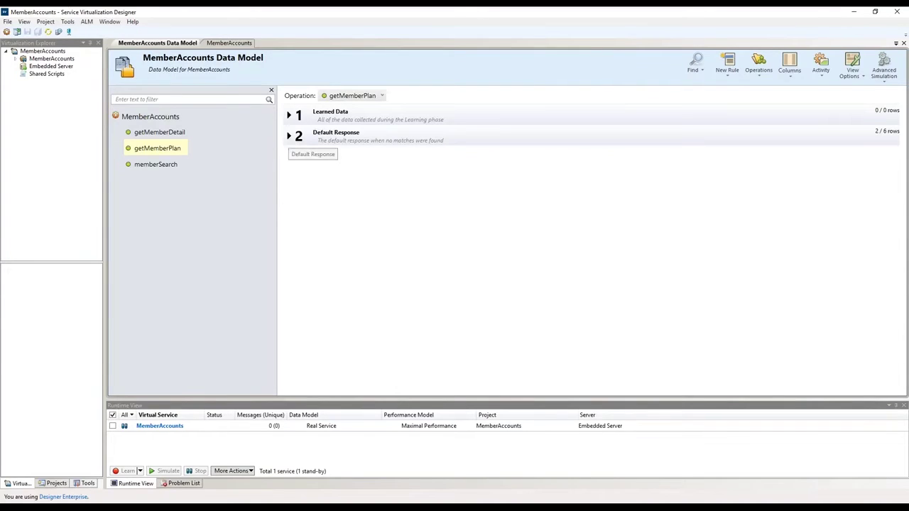
# Inspect the fields under getMemberPlanResult in getMemberPlan's first default response row, and check the Learned Data rule
pyautogui.click(289, 136)
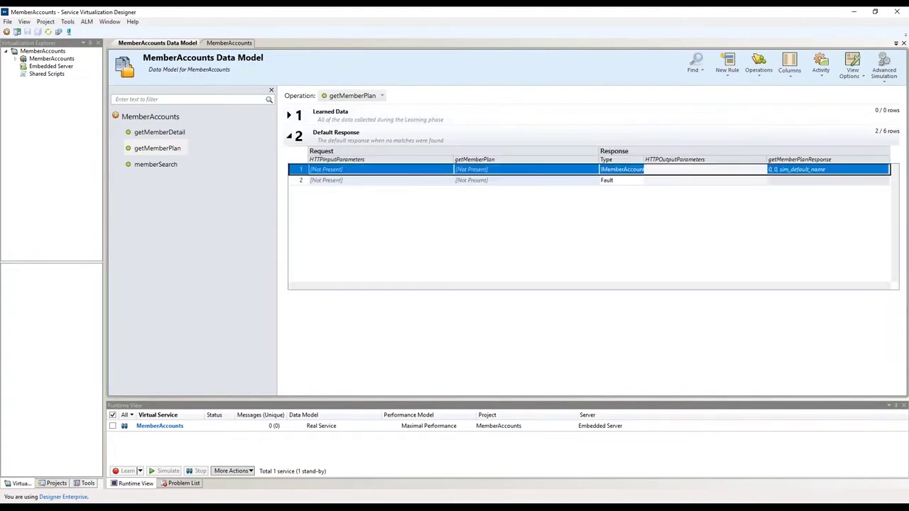
pyautogui.doubleClick(416, 173)
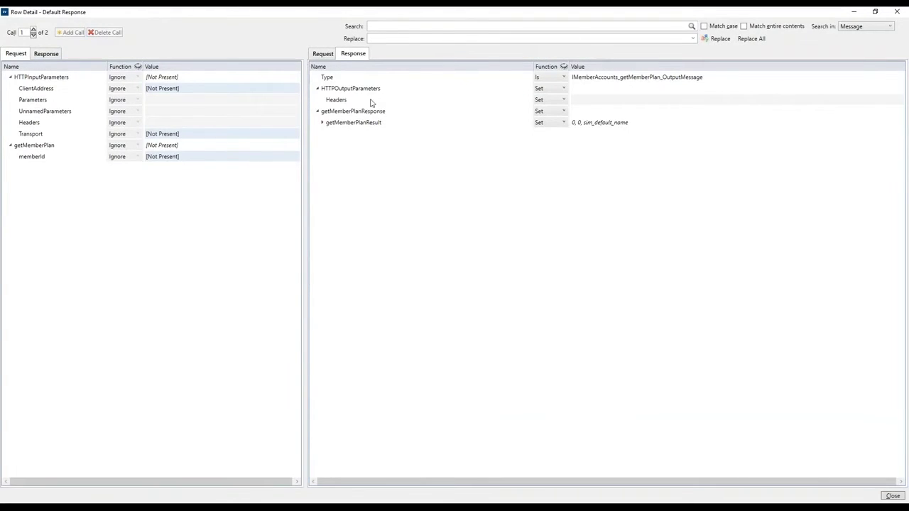
pyautogui.click(323, 123)
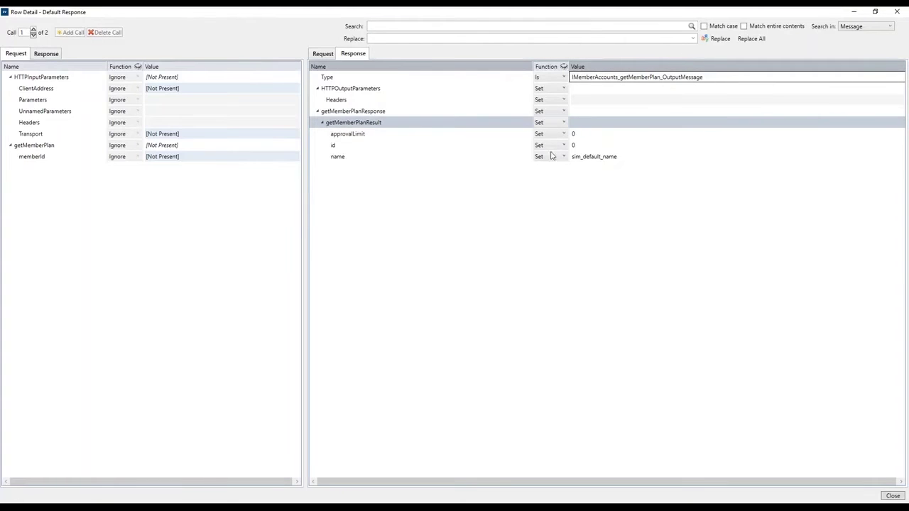
pyautogui.click(607, 159)
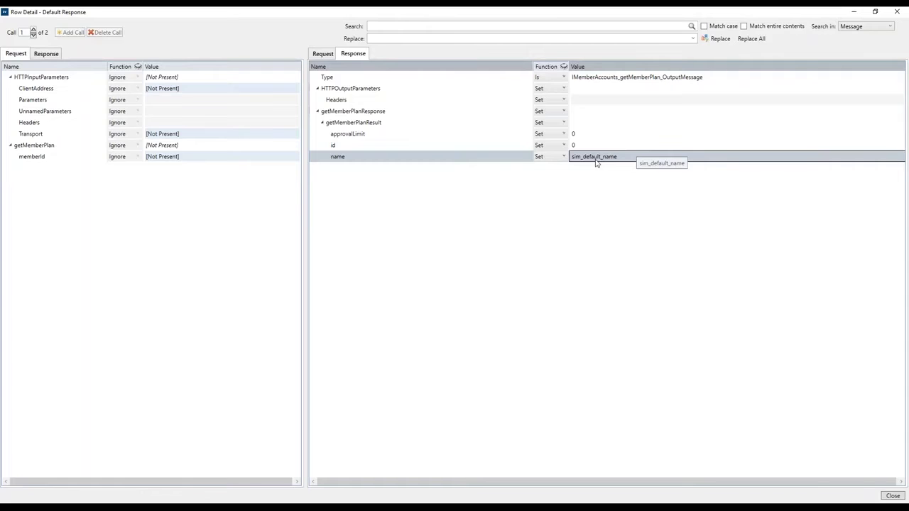
pyautogui.click(898, 14)
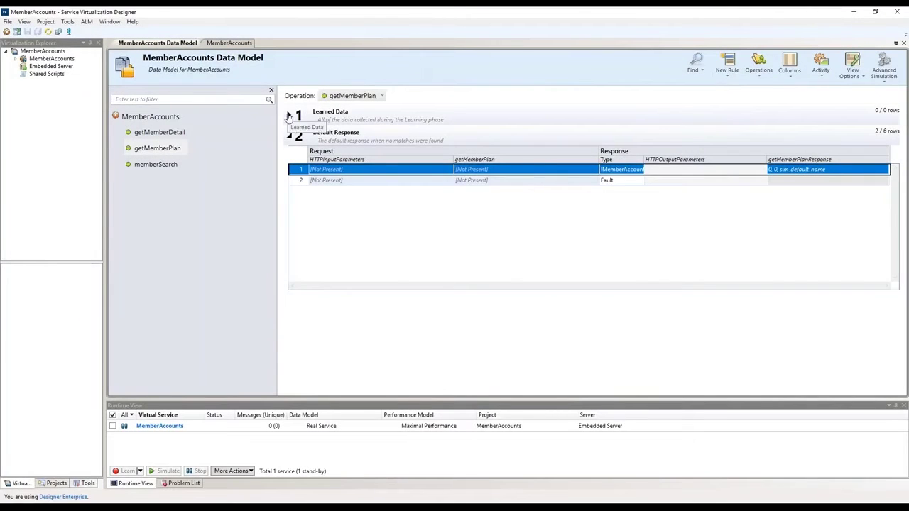
pyautogui.click(289, 117)
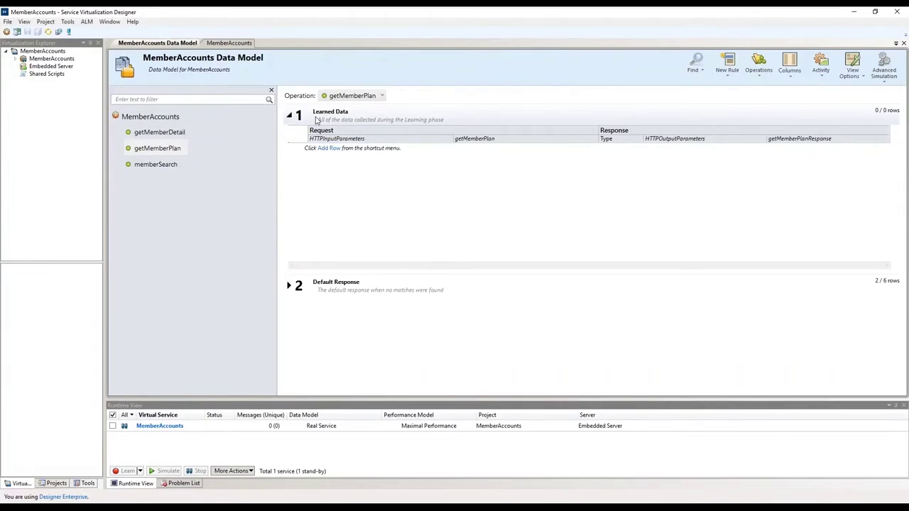
pyautogui.click(288, 120)
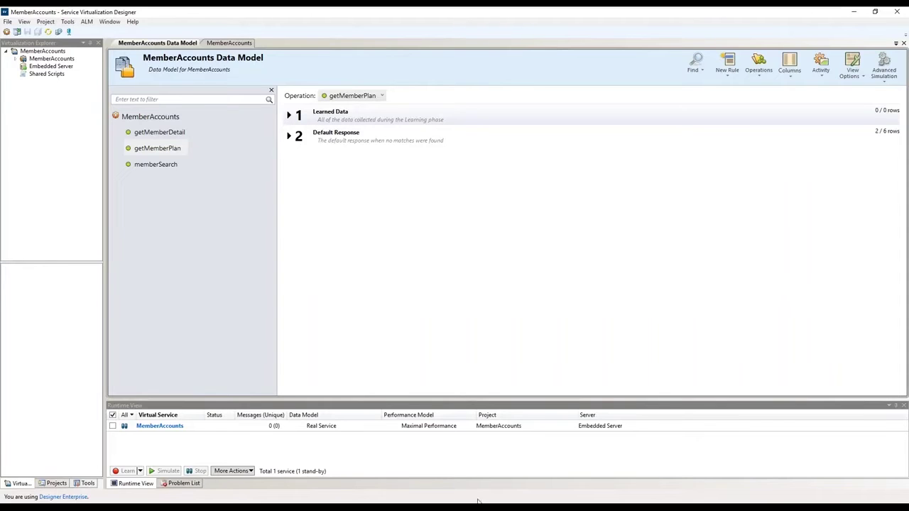
# Close the Health Insurance Demo Client and relaunch the demo against the virtual service with run-virtualized.bat
pyautogui.moveTo(641, 506)
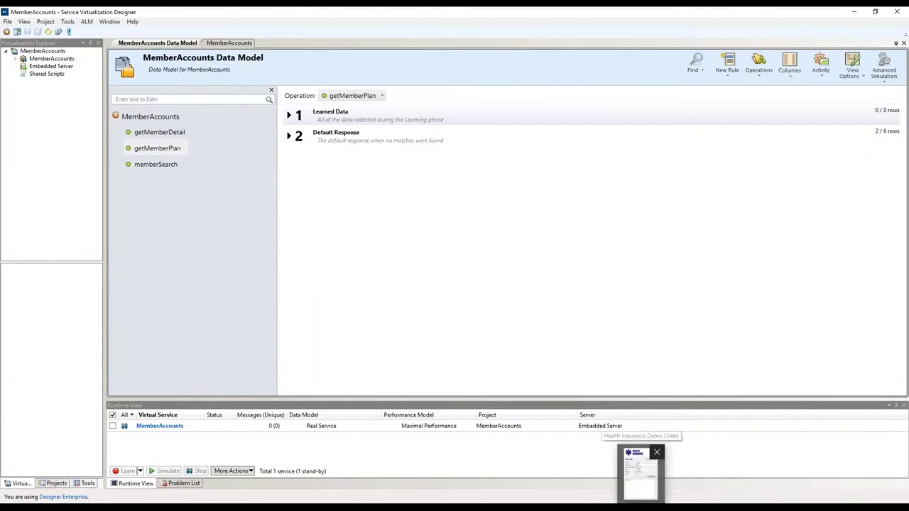
pyautogui.click(657, 454)
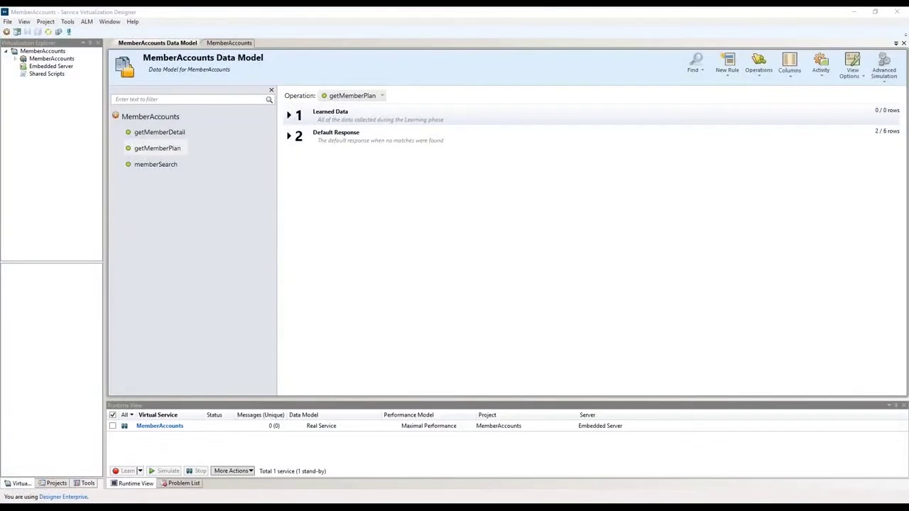
pyautogui.click(891, 507)
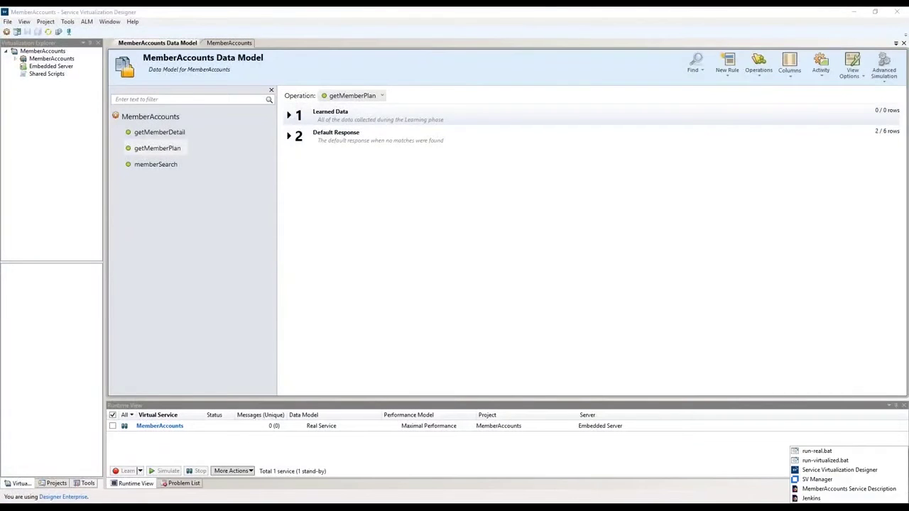
pyautogui.click(824, 461)
# Arrange the Health Insurance Demo Client beside the MemberAccountsService and ClaimProcessingService consoles so all three are visible
pyautogui.moveTo(197, 121); pyautogui.dragTo(389, 125)
pyautogui.moveTo(564, 16); pyautogui.dragTo(565, 71)
pyautogui.click(389, 122)
pyautogui.moveTo(389, 122); pyautogui.dragTo(396, 123)
pyautogui.moveTo(556, 72); pyautogui.dragTo(558, 69)
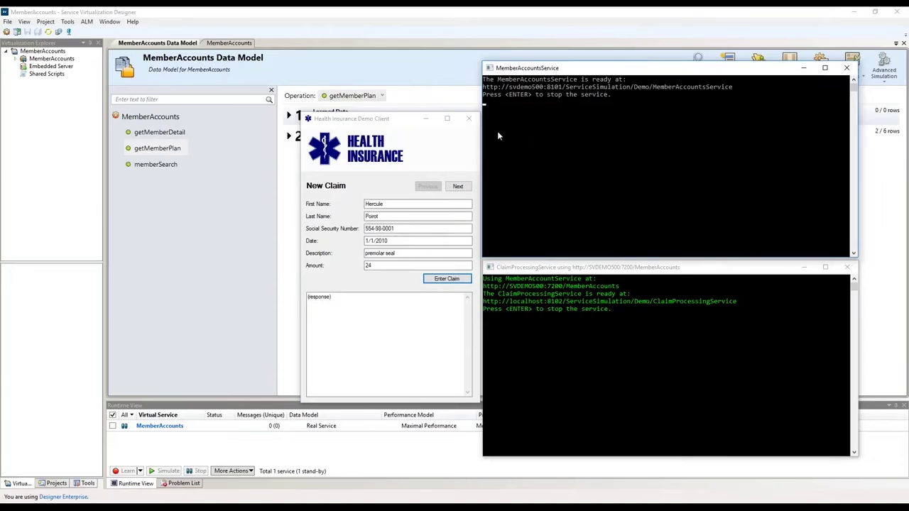
pyautogui.click(401, 123)
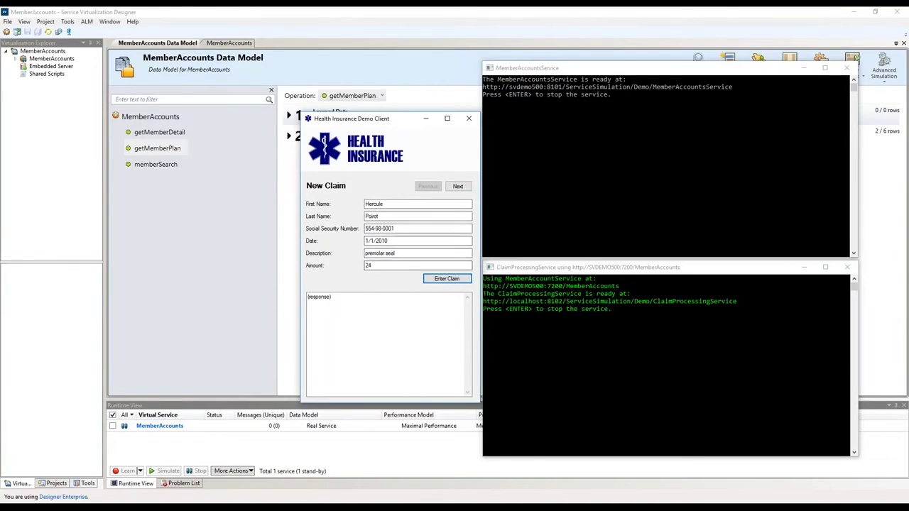
# Bring up the MemberAccounts service overview behind the Health Insurance Demo Client and both service consoles, keeping all of them visible
pyautogui.moveTo(399, 256); pyautogui.dragTo(358, 265)
pyautogui.click(387, 267)
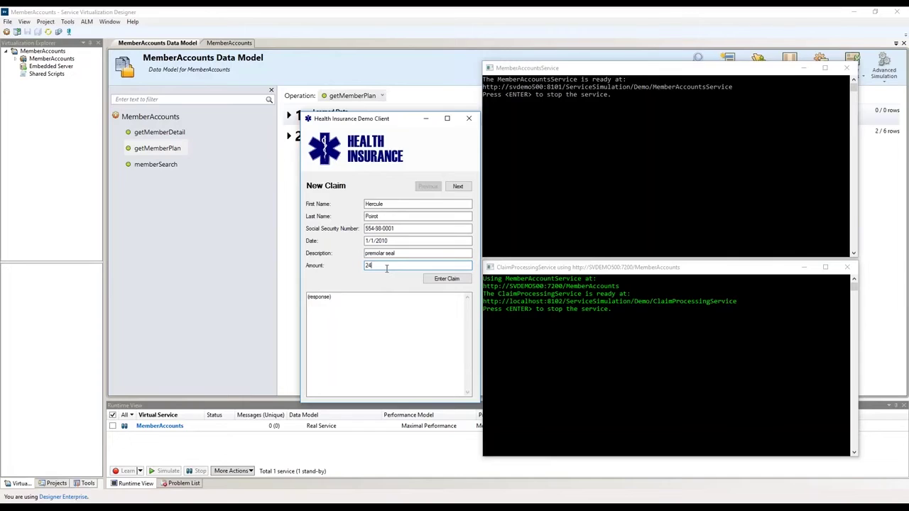
pyautogui.click(453, 279)
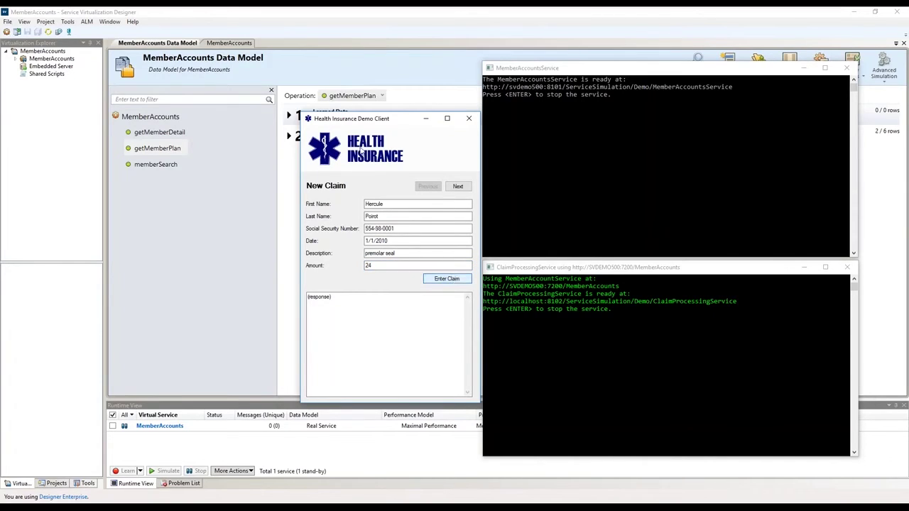
pyautogui.click(229, 44)
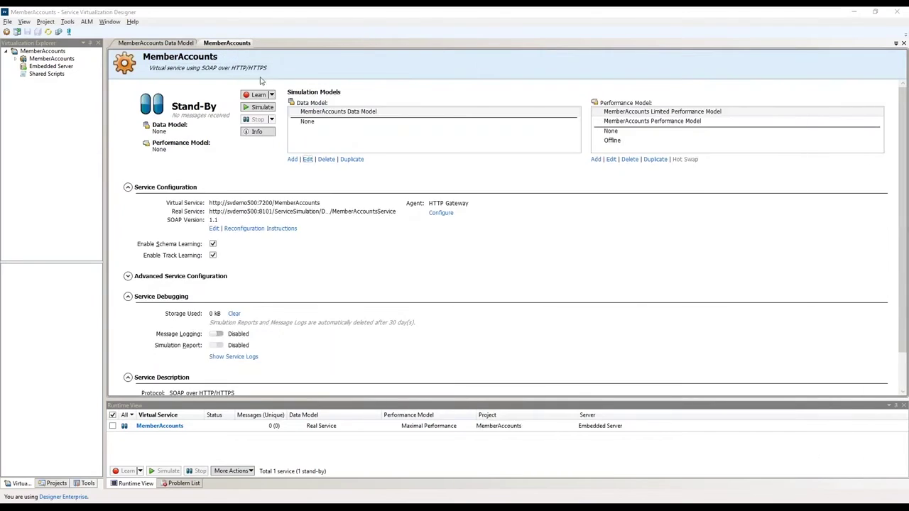
pyautogui.hotkey('alt', 'Tab')
pyautogui.hotkey('alt', 'Tab')
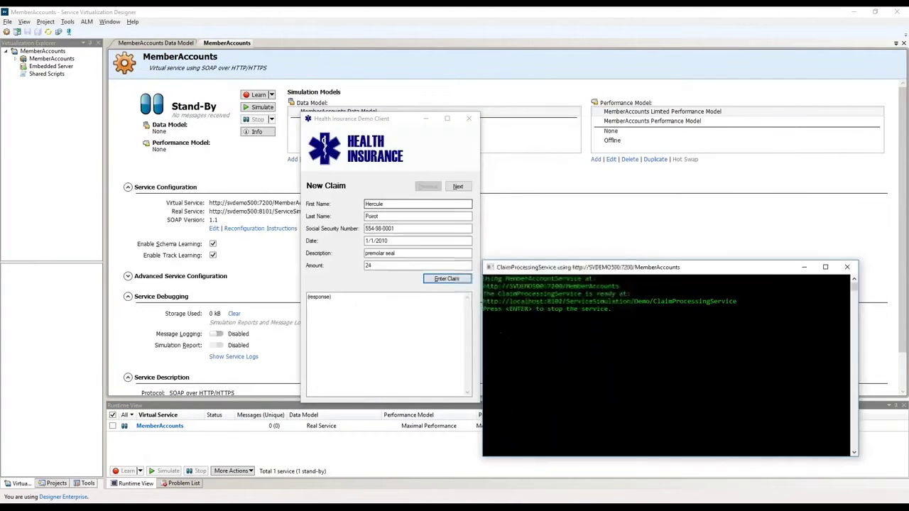
pyautogui.hotkey('alt', 'Tab')
pyautogui.press('Tab')
pyautogui.press('Tab')
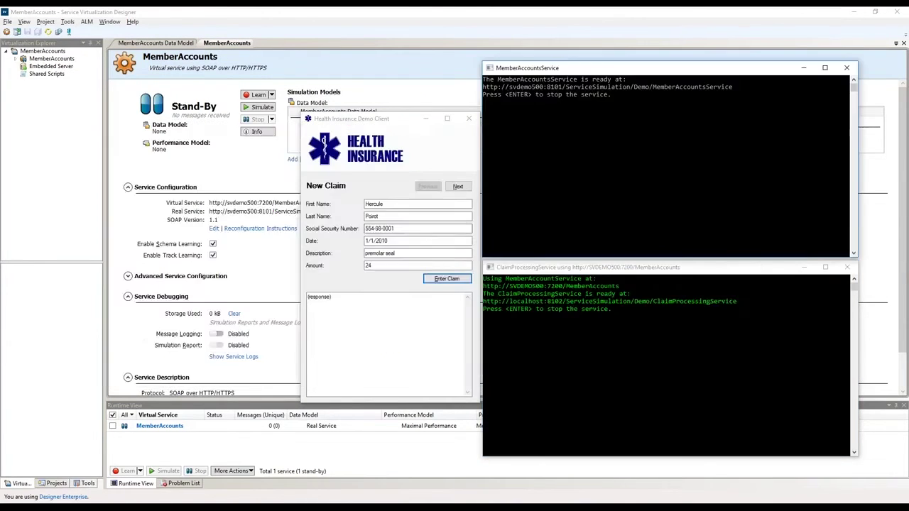
pyautogui.click(404, 128)
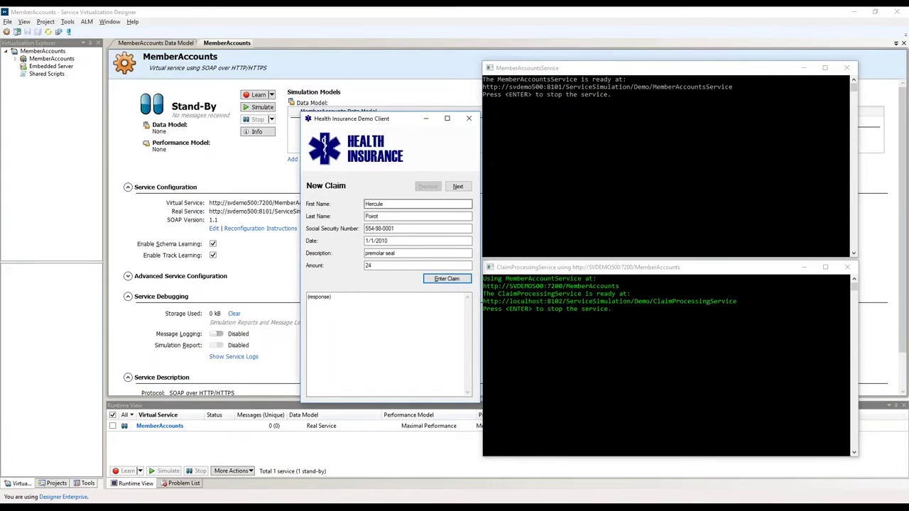
# Submit the 24-dollar premolar seal claim through the stand-by service, and check the claim response and the plan's approval limit in the ClaimProcessingService console
pyautogui.click(447, 279)
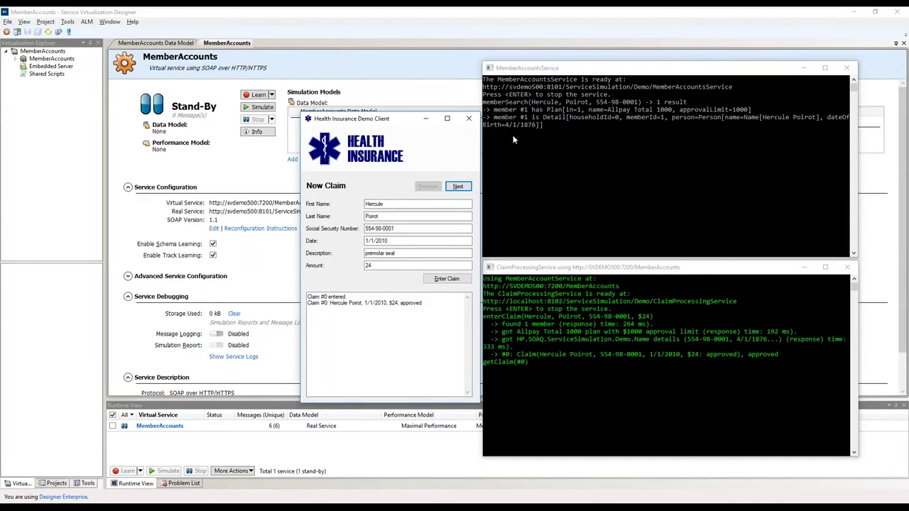
pyautogui.moveTo(388, 304); pyautogui.dragTo(423, 304)
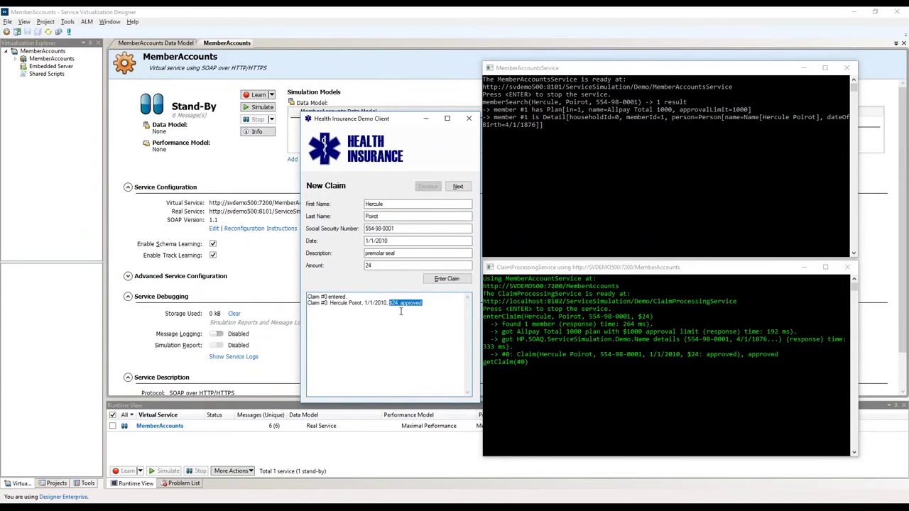
pyautogui.click(620, 329)
pyautogui.moveTo(622, 332); pyautogui.dragTo(699, 338)
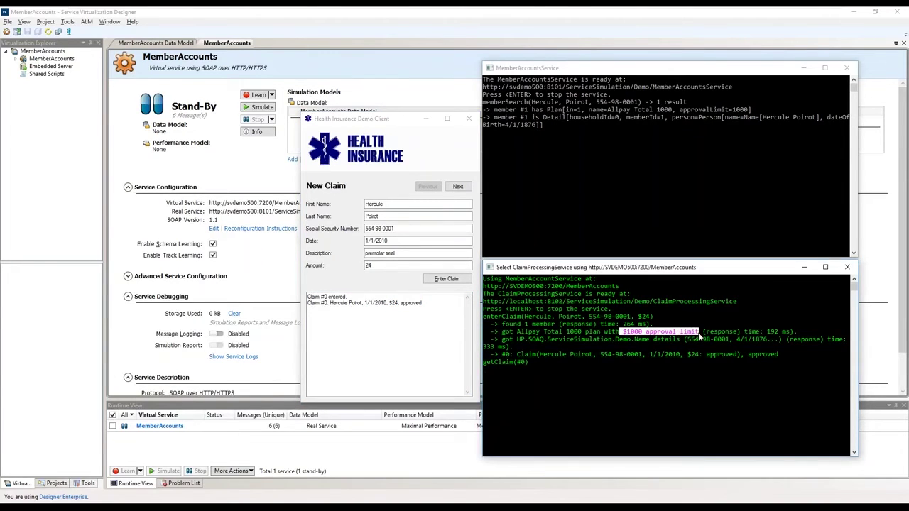
pyautogui.click(682, 331)
pyautogui.click(400, 322)
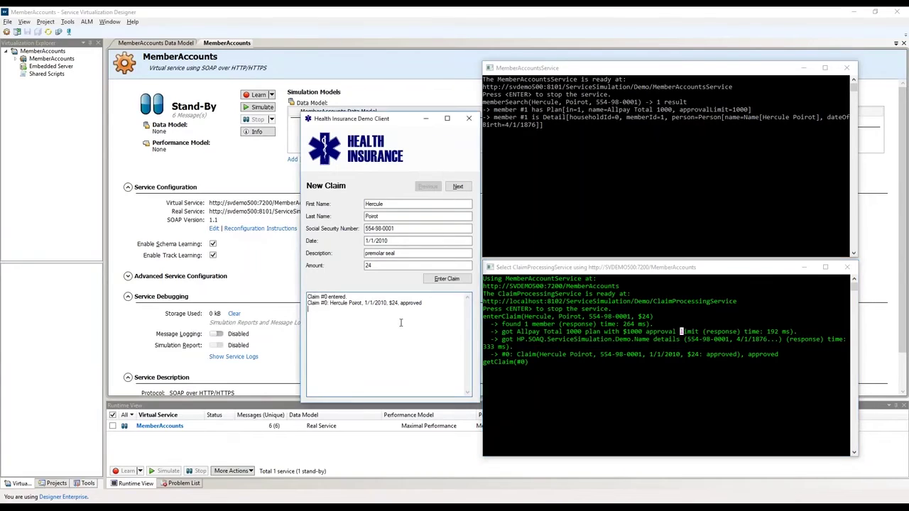
# Start simulating MemberAccounts with its data and performance models, and resubmit the premolar seal claim from the demo client
pyautogui.click(257, 108)
pyautogui.click(258, 107)
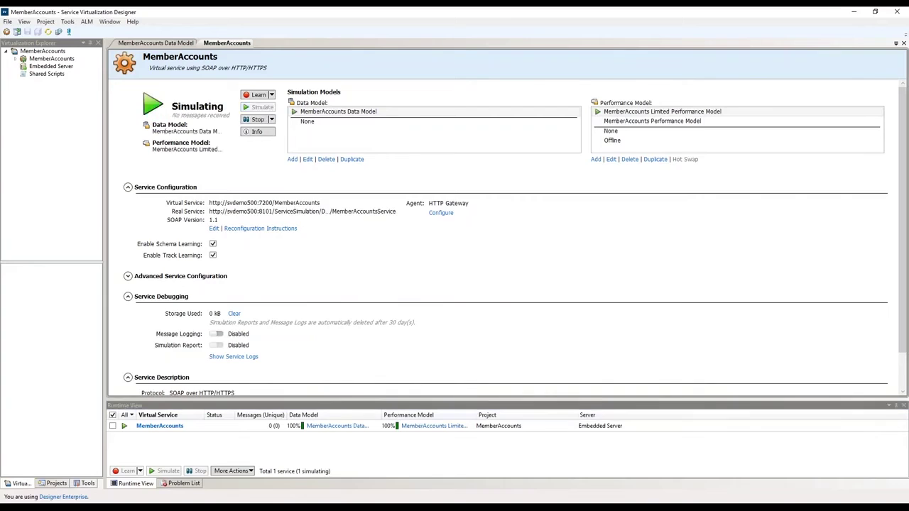
pyautogui.hotkey('alt', 'Tab')
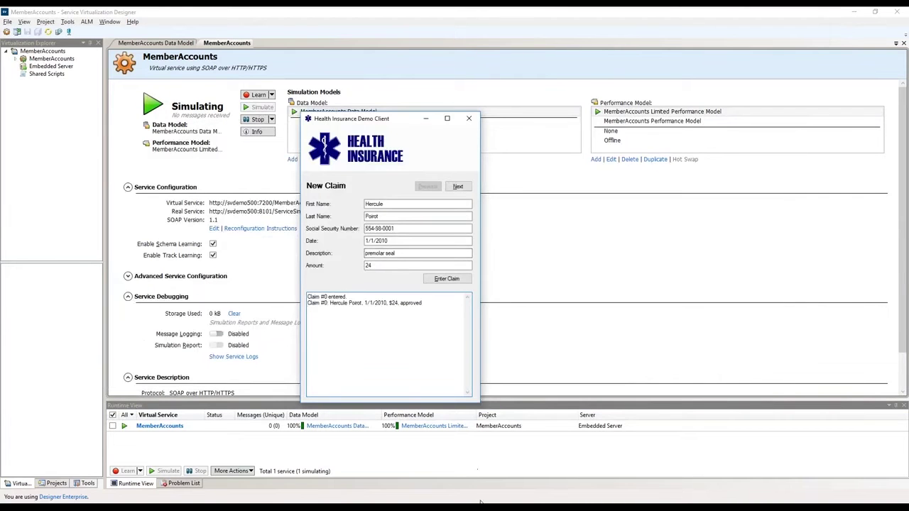
pyautogui.hotkey('alt', 'Tab')
pyautogui.hotkey('alt', 'Tab')
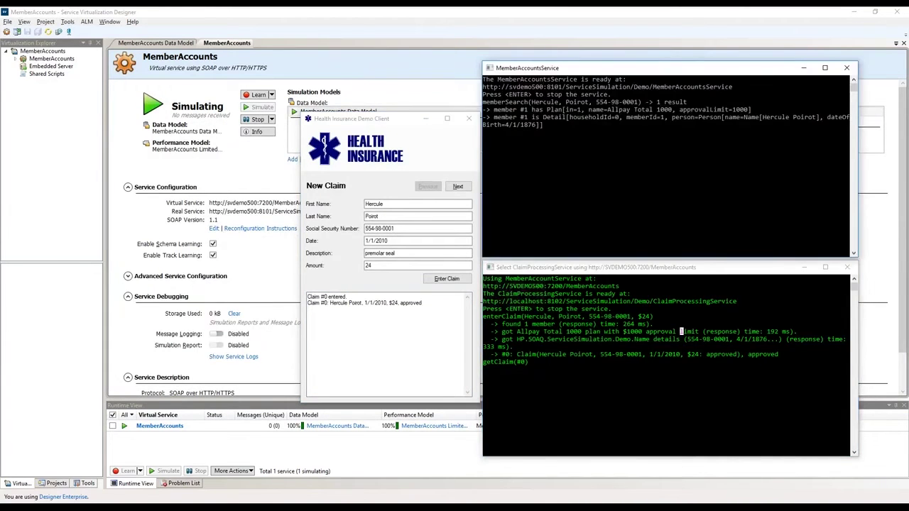
pyautogui.click(438, 281)
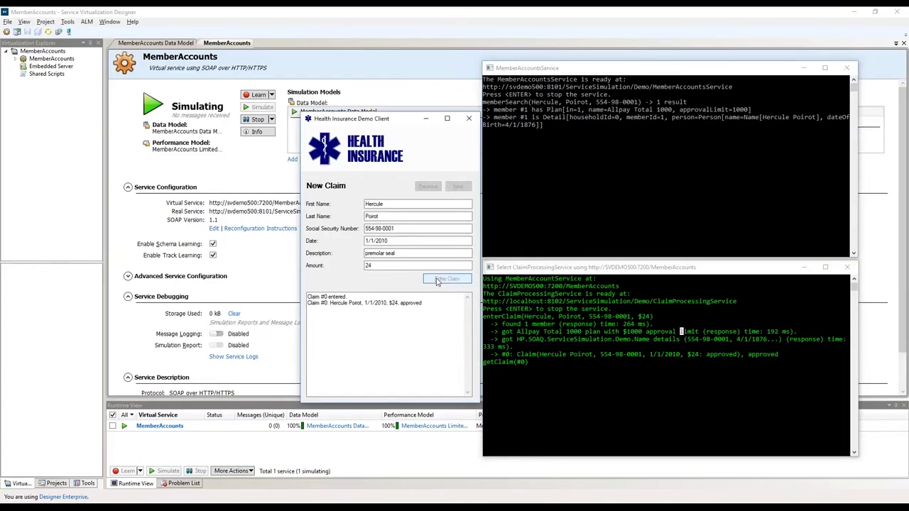
pyautogui.click(588, 276)
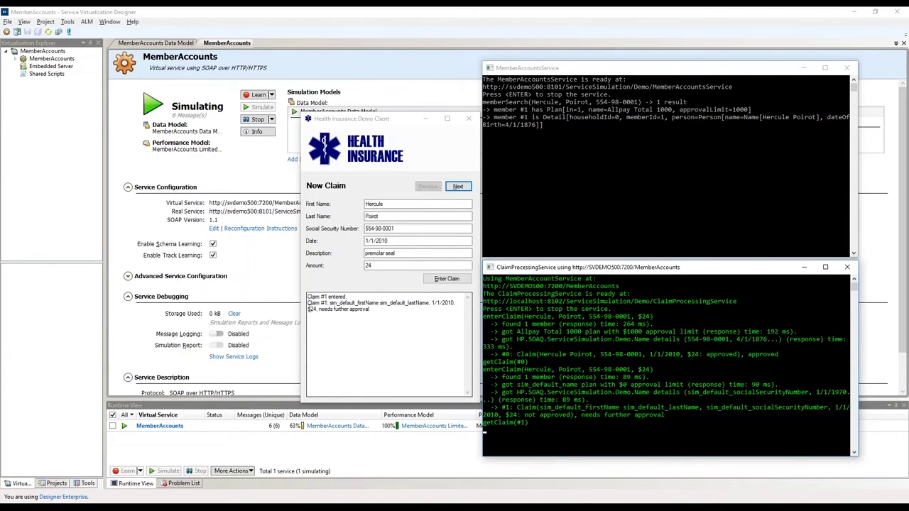
# Examine the member name and approval status in the demo client's response to the simulated claim
pyautogui.moveTo(328, 303); pyautogui.dragTo(425, 307)
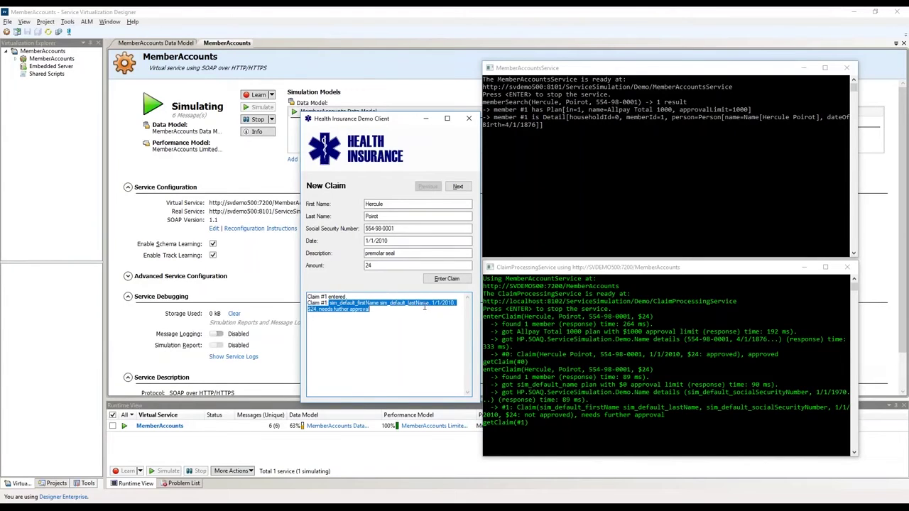
pyautogui.click(398, 315)
pyautogui.keyDown('shift'); pyautogui.click(354, 299); pyautogui.keyUp('shift')
pyautogui.moveTo(319, 309)
pyautogui.mouseDown()
pyautogui.moveTo(372, 310)
pyautogui.moveTo(315, 312)
pyautogui.mouseUp()
pyautogui.click(350, 310)
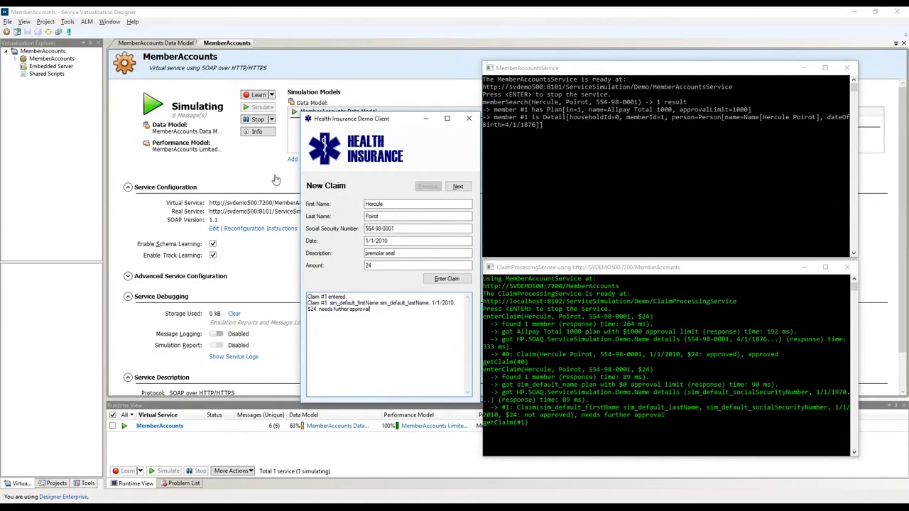
# Switch the MemberAccounts service to learning mode and submit the premolar seal claim again from the demo client
pyautogui.click(257, 97)
pyautogui.click(257, 96)
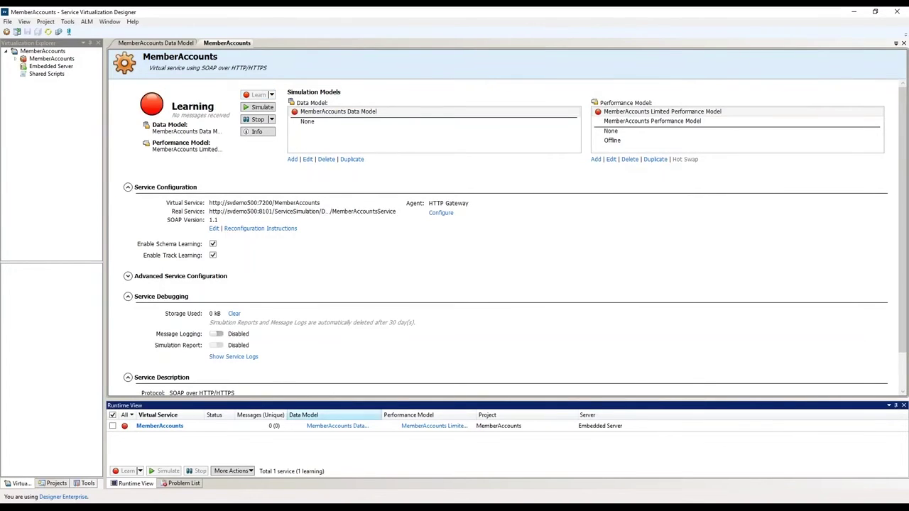
pyautogui.hotkey('alt', 'Tab')
pyautogui.hotkey('alt', 'Tab')
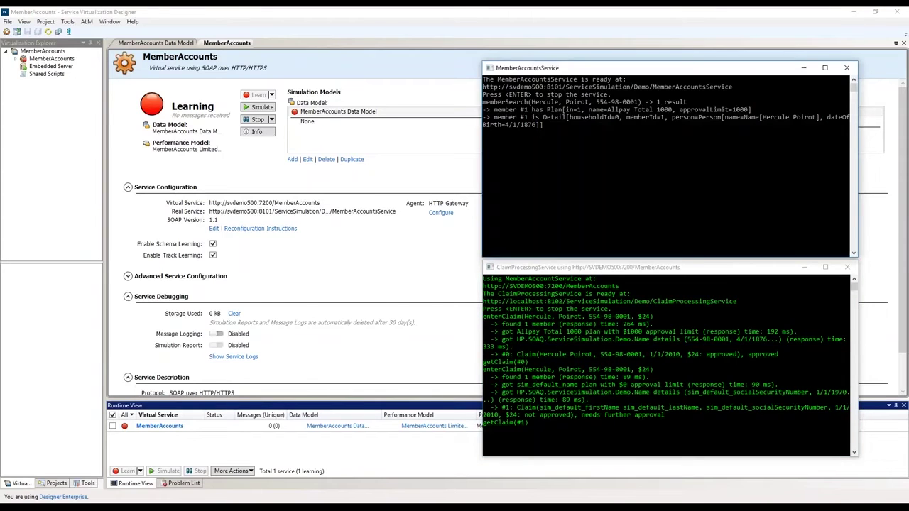
pyautogui.hotkey('alt', 'Tab')
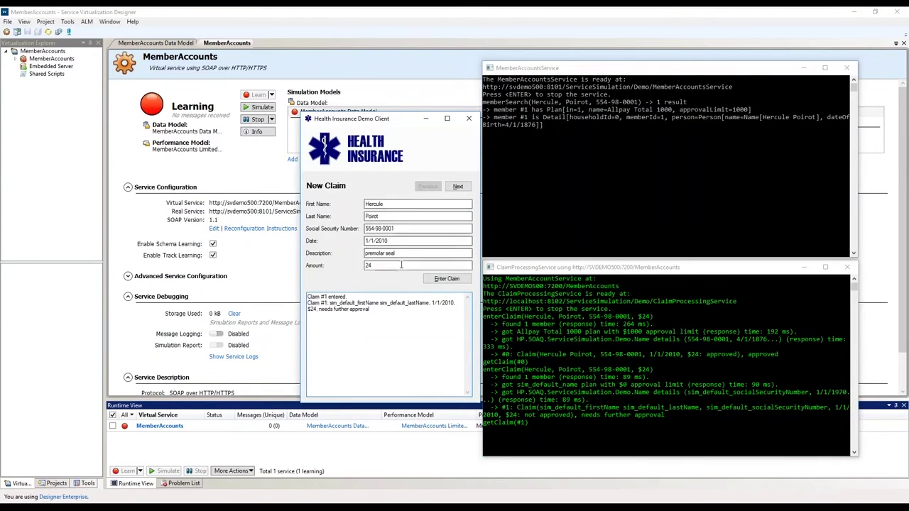
pyautogui.click(447, 281)
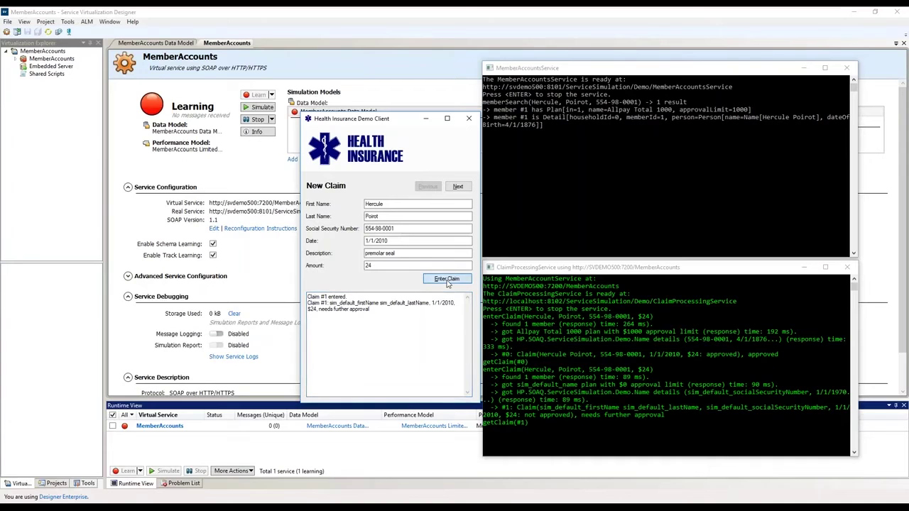
pyautogui.click(447, 281)
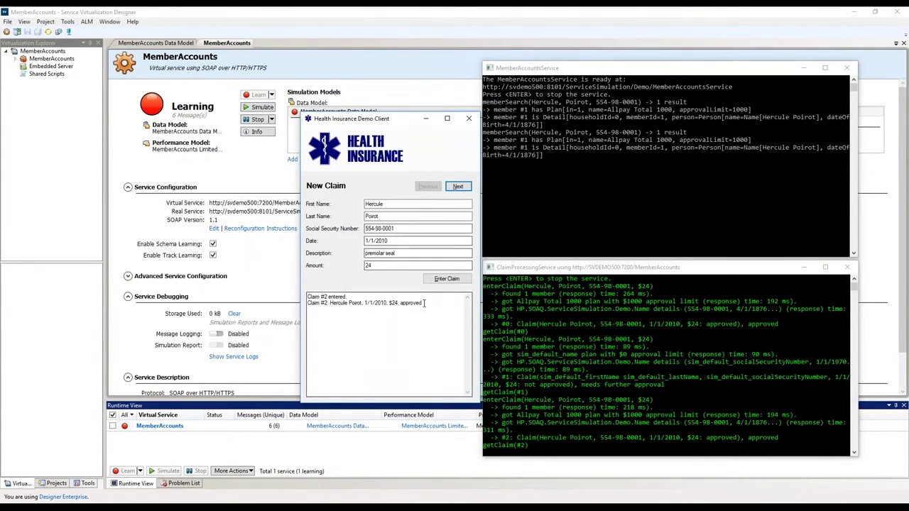
# Check the amount and approval status in the claim response returned during learning
pyautogui.click(392, 300)
pyautogui.click(389, 307)
pyautogui.moveTo(390, 306); pyautogui.dragTo(436, 301)
pyautogui.click(436, 301)
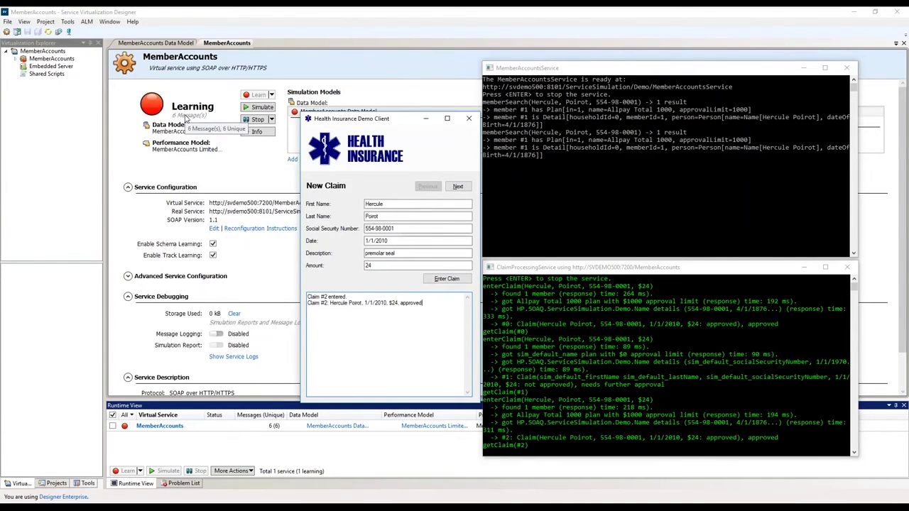
# Submit the following sample claims through the ear surgery claim for learning, and return the MemberAccounts service to stand-by
pyautogui.click(458, 186)
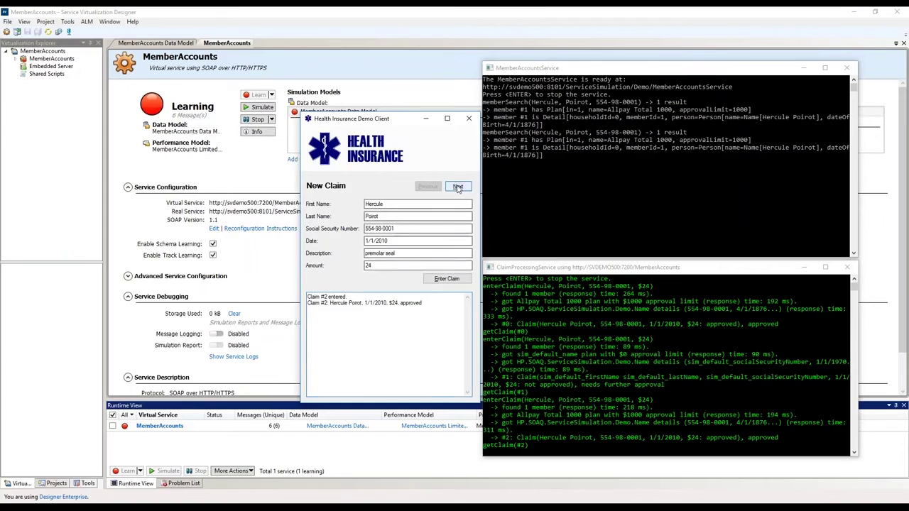
pyautogui.click(449, 278)
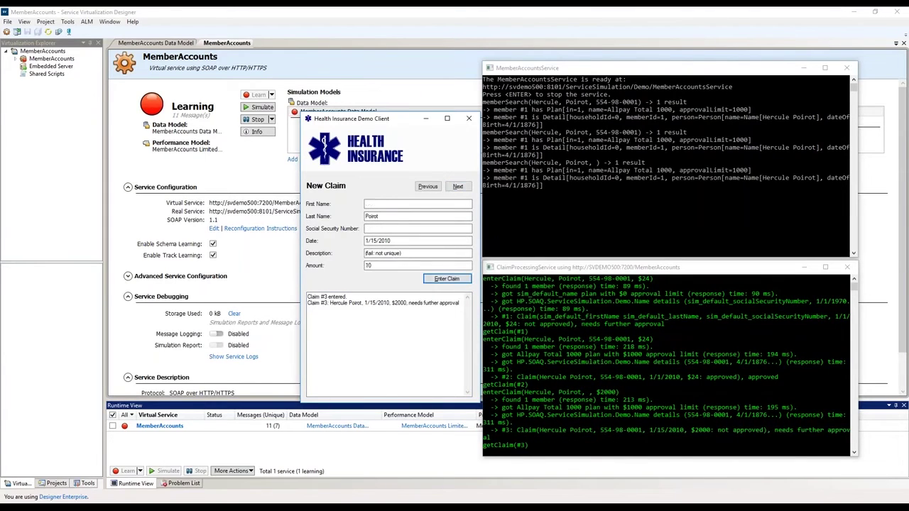
pyautogui.click(458, 279)
pyautogui.click(458, 279)
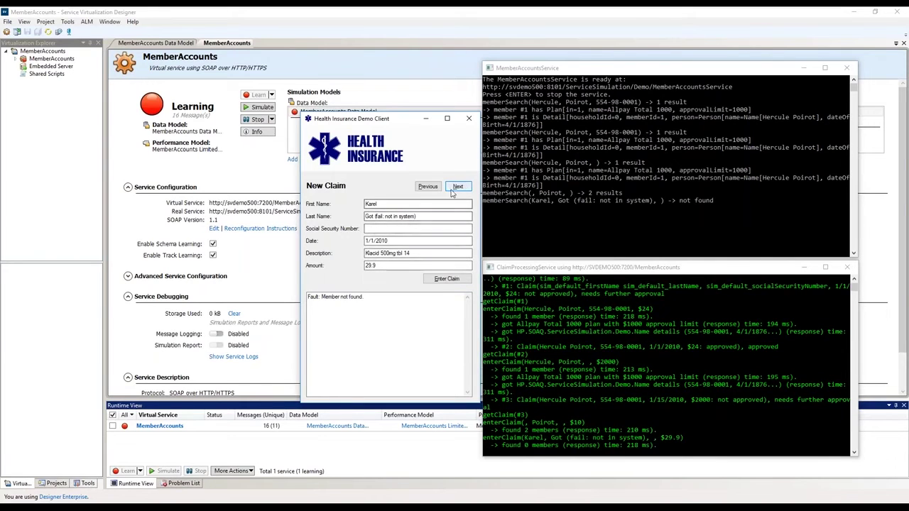
pyautogui.press('Return')
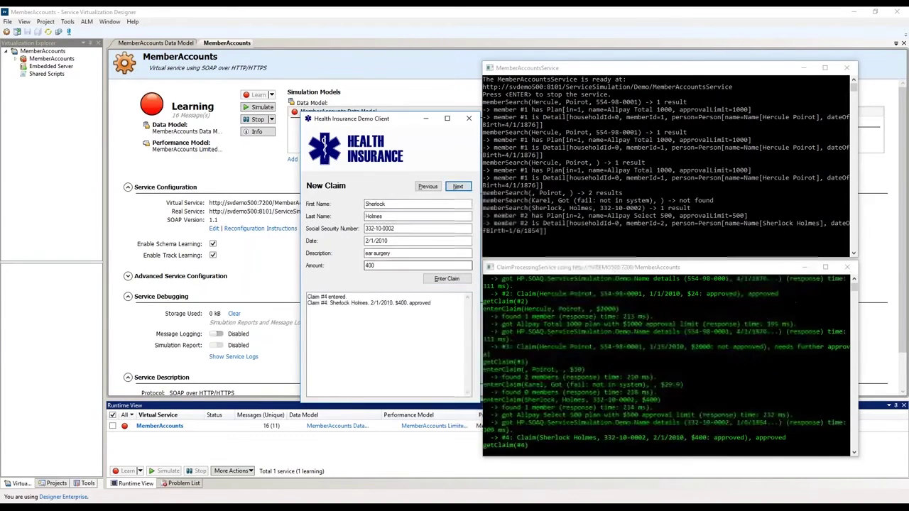
pyautogui.click(255, 121)
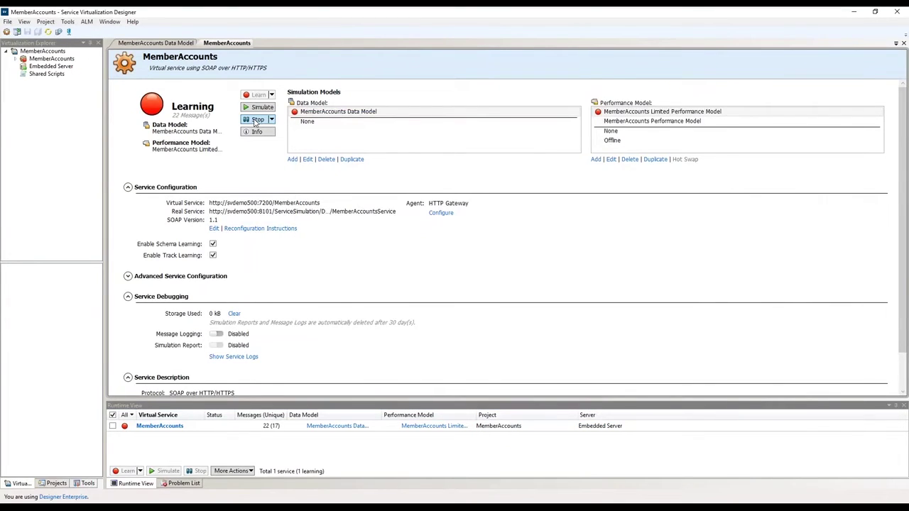
pyautogui.click(256, 120)
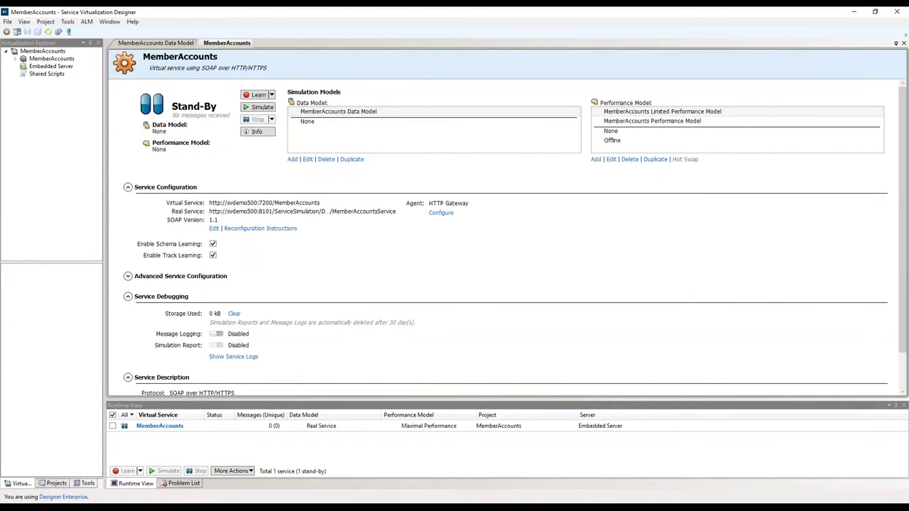
# Review getMemberPlan's Learned Data rows in the MemberAccounts Data Model, with getMemberPlanResponse expanded to its approvalLimit, id and name fields
pyautogui.click(155, 43)
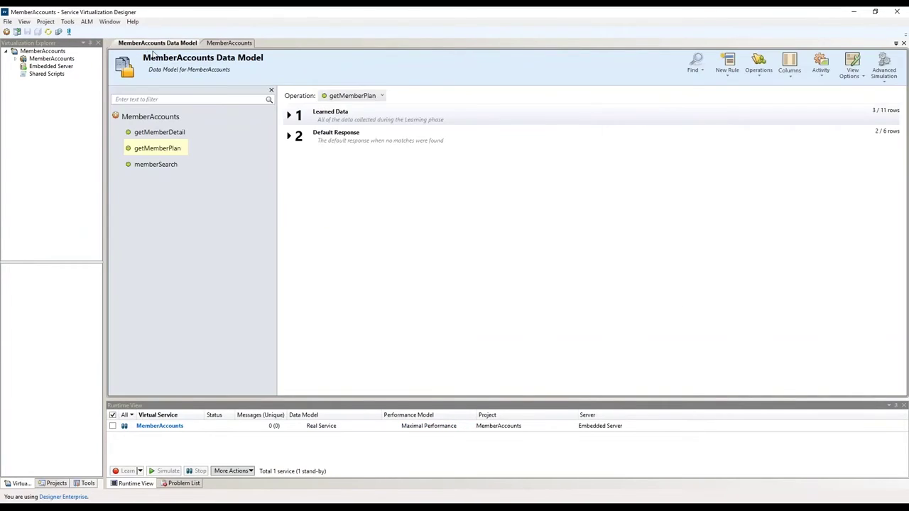
pyautogui.click(289, 115)
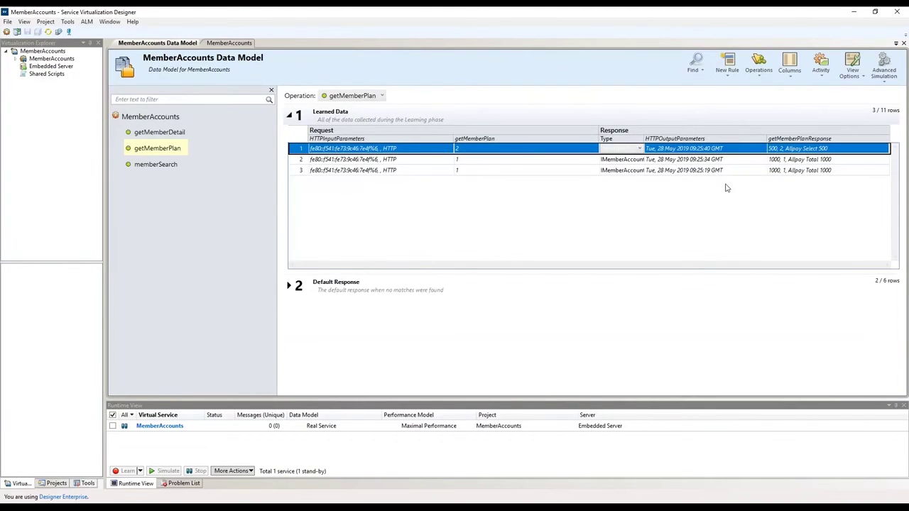
pyautogui.click(791, 155)
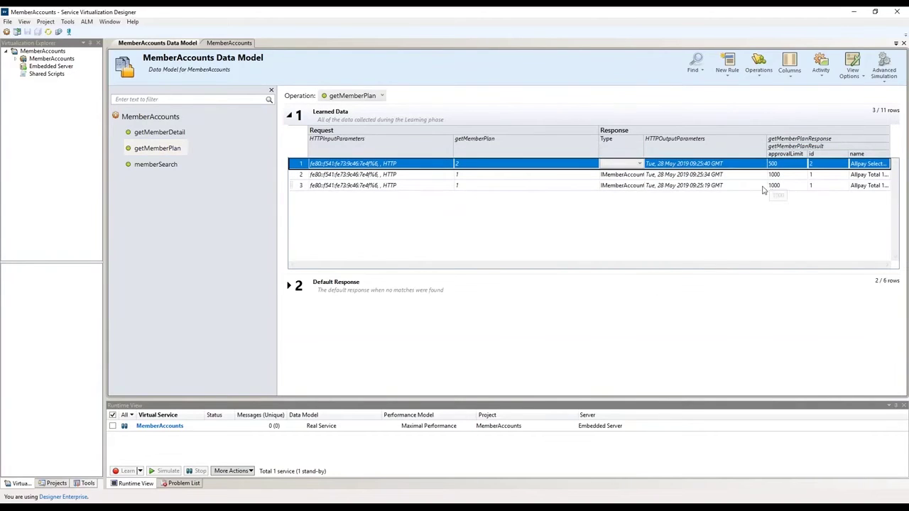
# Collapse the Learned Data rule and add a new custom rule above it in the getMemberPlan operation
pyautogui.click(289, 116)
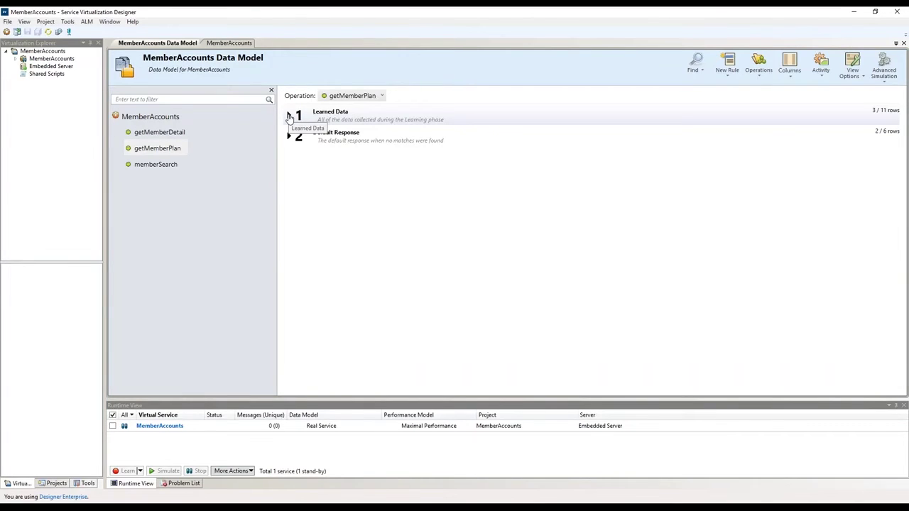
pyautogui.rightClick(456, 114)
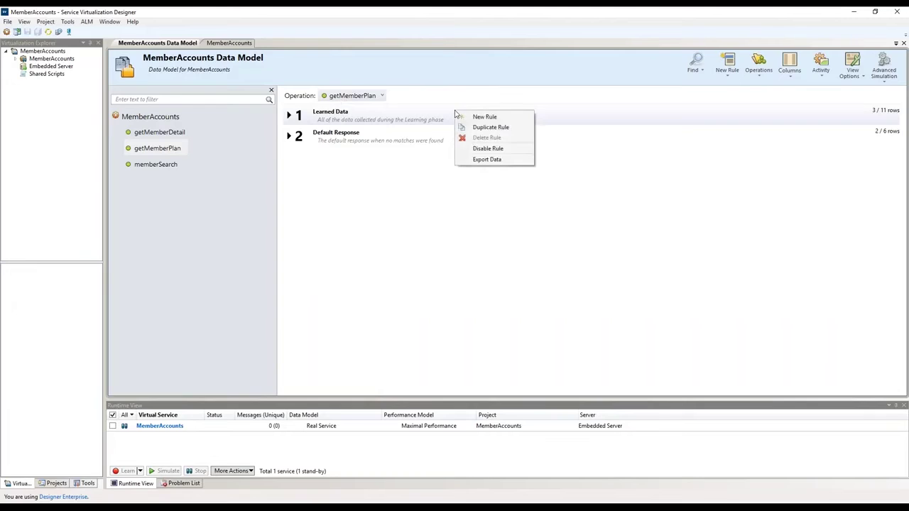
pyautogui.click(469, 116)
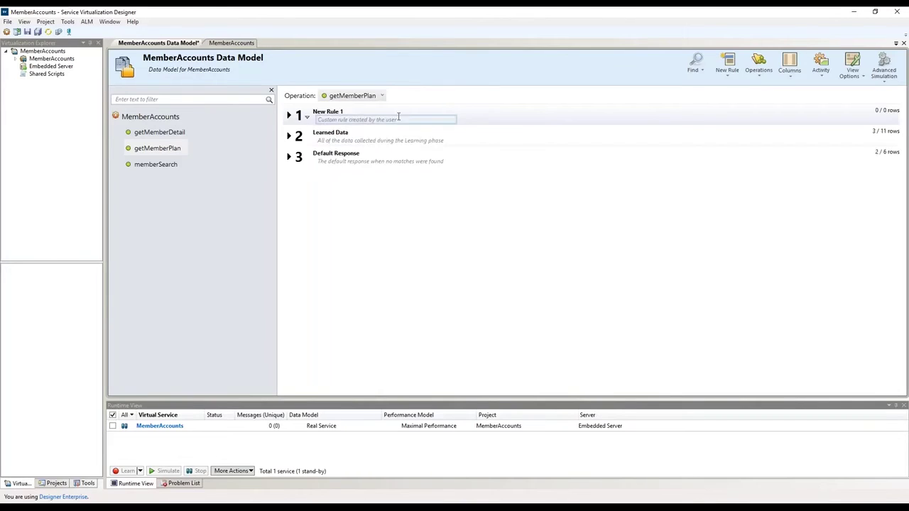
# Rename the new custom rule in getMemberPlan as PlafondRemboursement
pyautogui.click(339, 113)
pyautogui.click(339, 112)
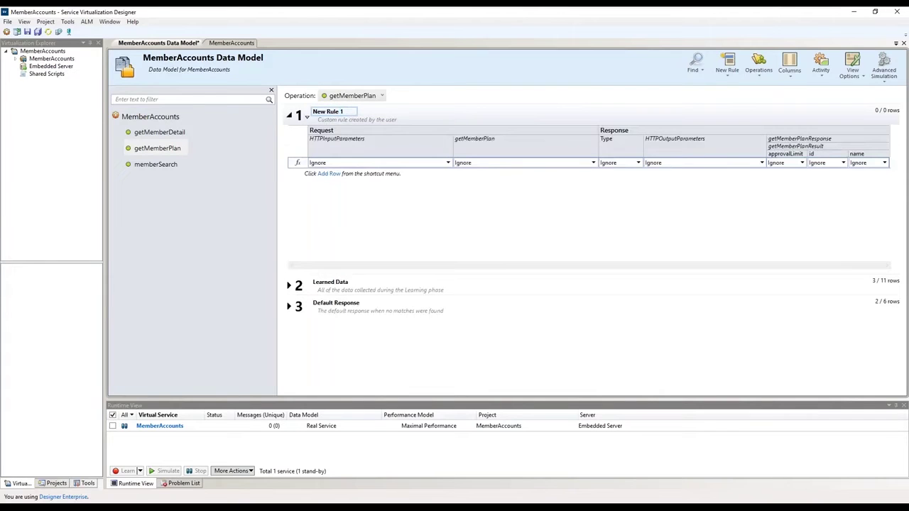
pyautogui.click(325, 112)
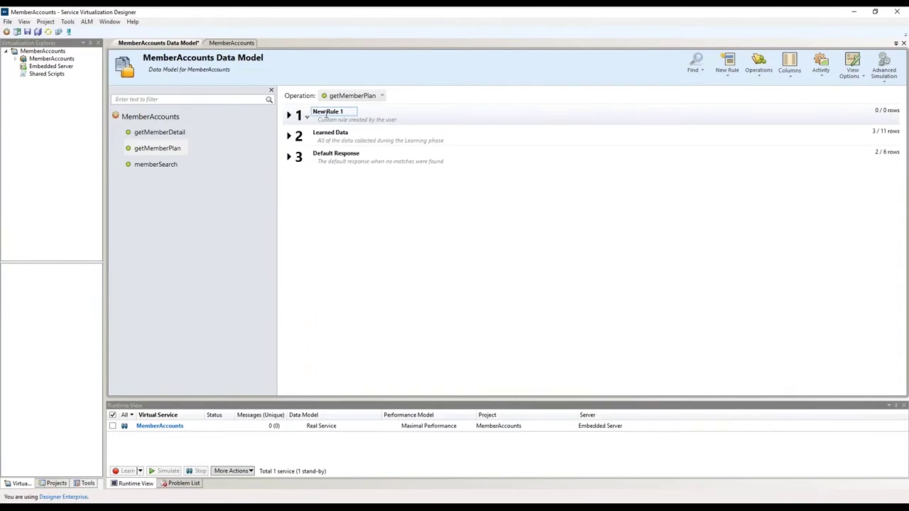
pyautogui.click(328, 112)
pyautogui.write('Ne')
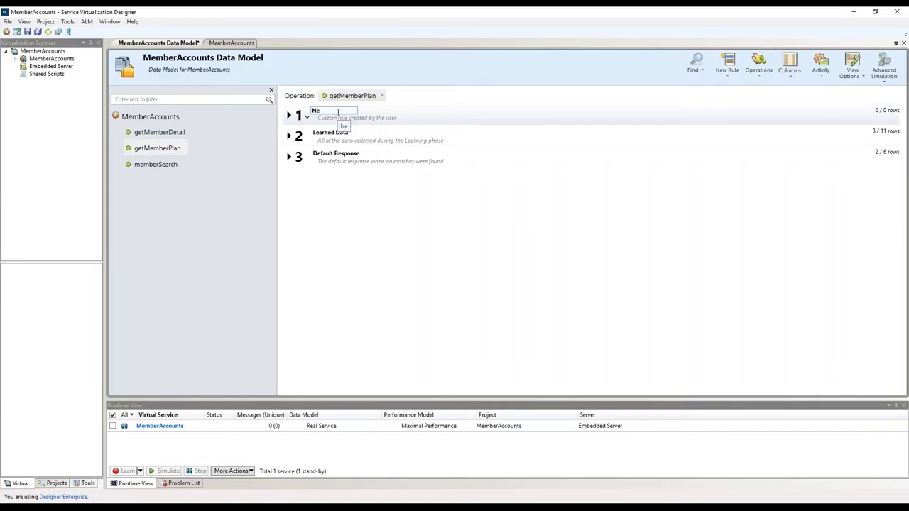
pyautogui.press('BackSpace')
pyautogui.press('BackSpace')
pyautogui.write('PlafondRemboursement')
pyautogui.press('Return')
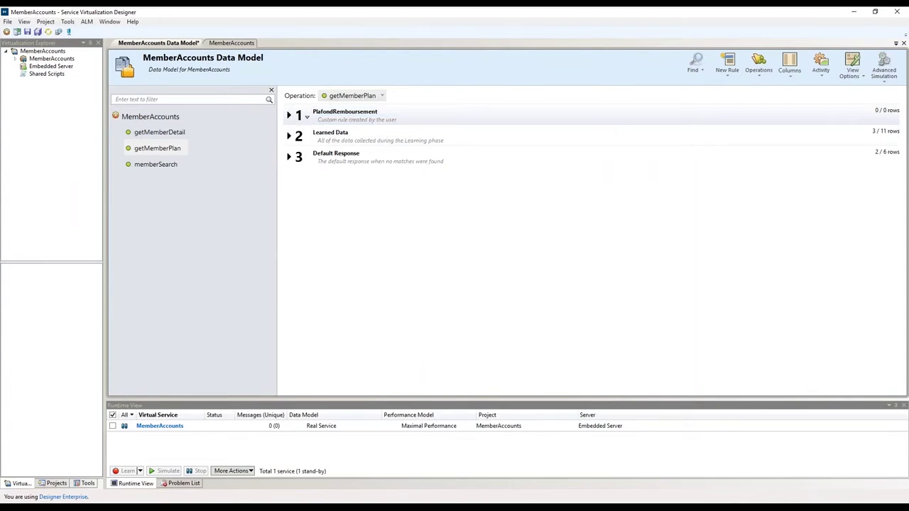
# Add a row to the PlafondRemboursement rule and make its request match a memberId of 1
pyautogui.click(288, 116)
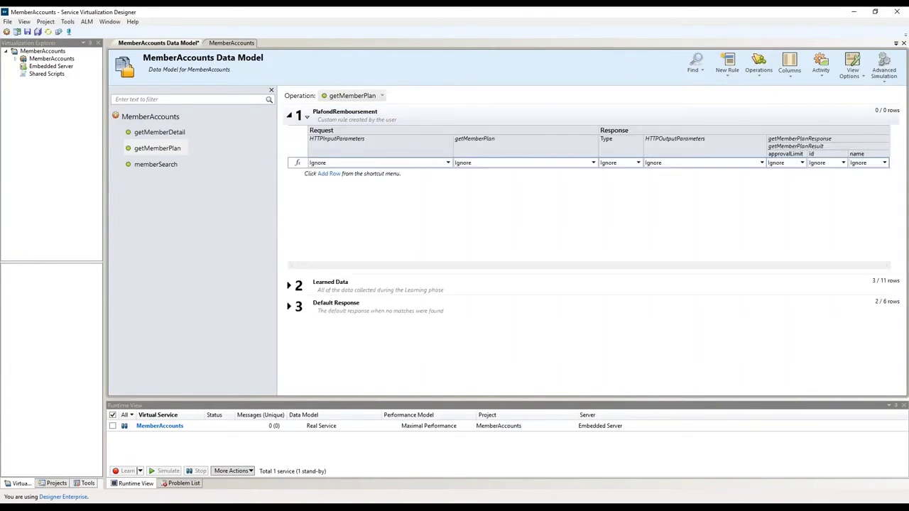
pyautogui.click(331, 174)
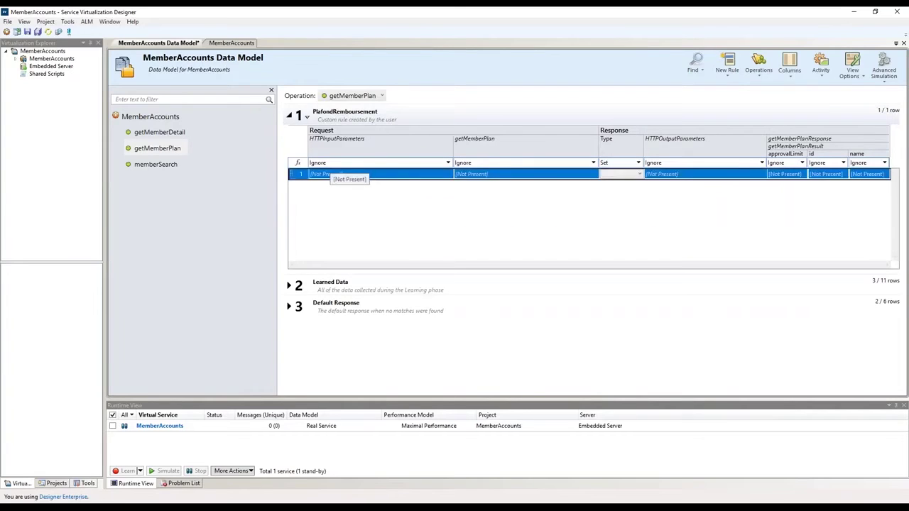
pyautogui.doubleClick(329, 173)
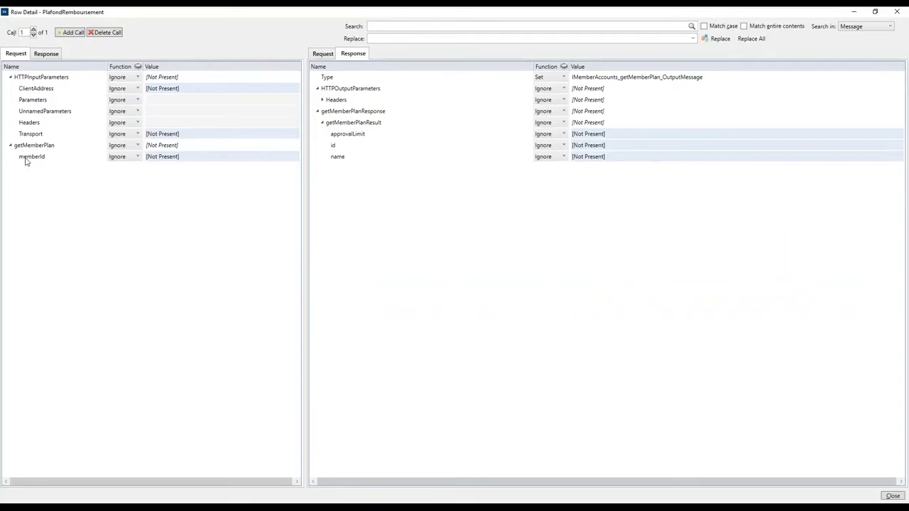
pyautogui.click(157, 161)
pyautogui.click(158, 162)
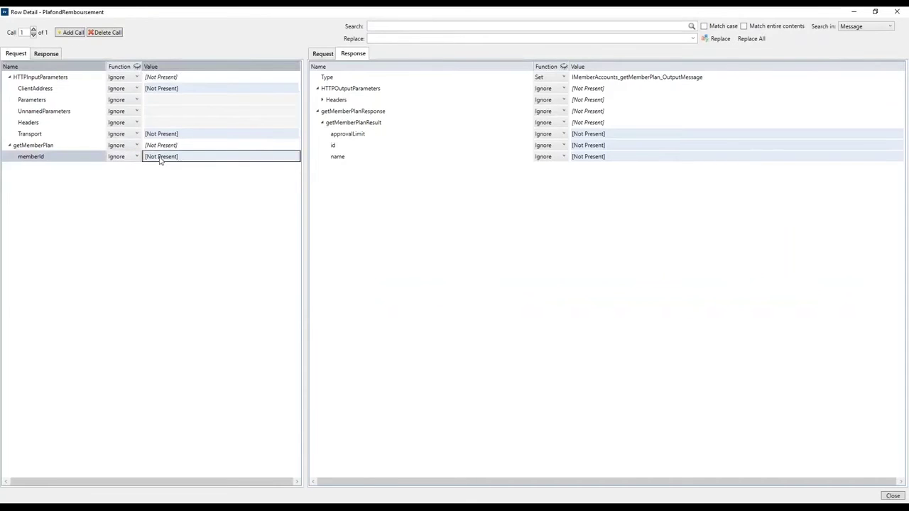
pyautogui.write('1')
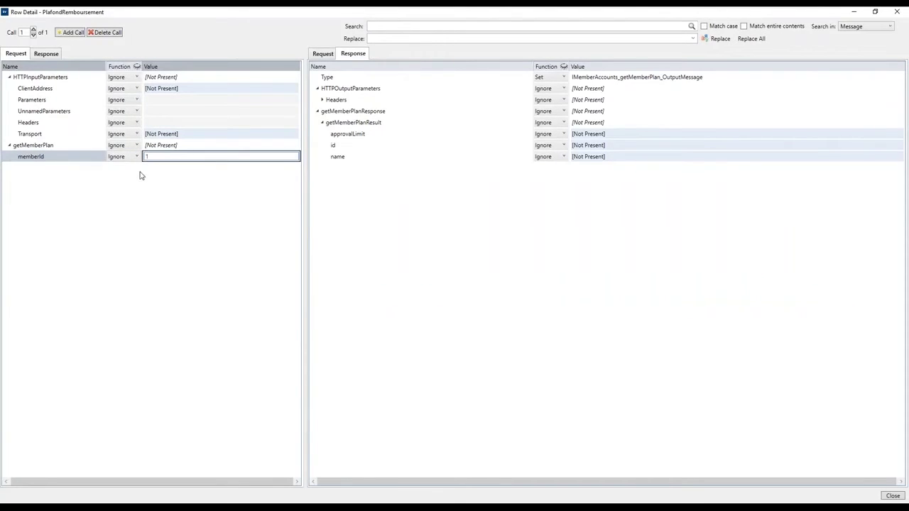
pyautogui.press('Return')
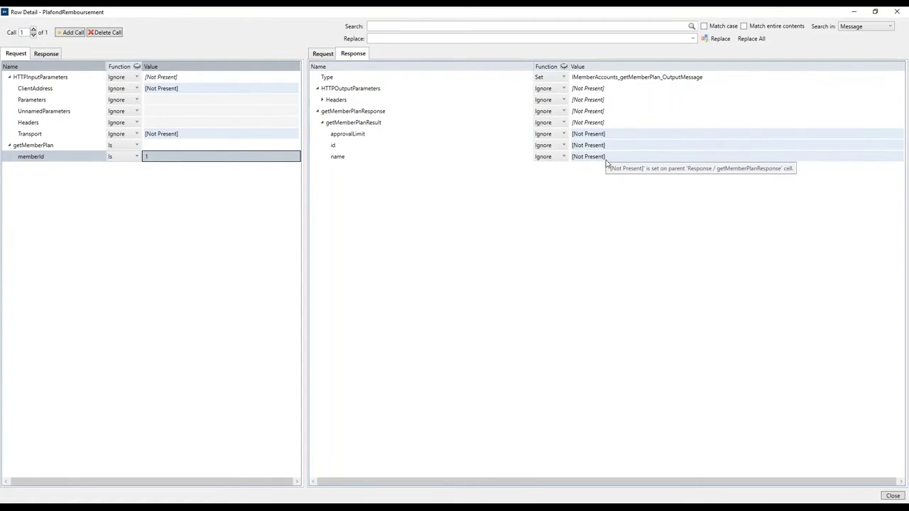
# Set approvalLimit in the row's response to 12, keeping the Set function, and close the row details
pyautogui.click(610, 137)
pyautogui.click(611, 136)
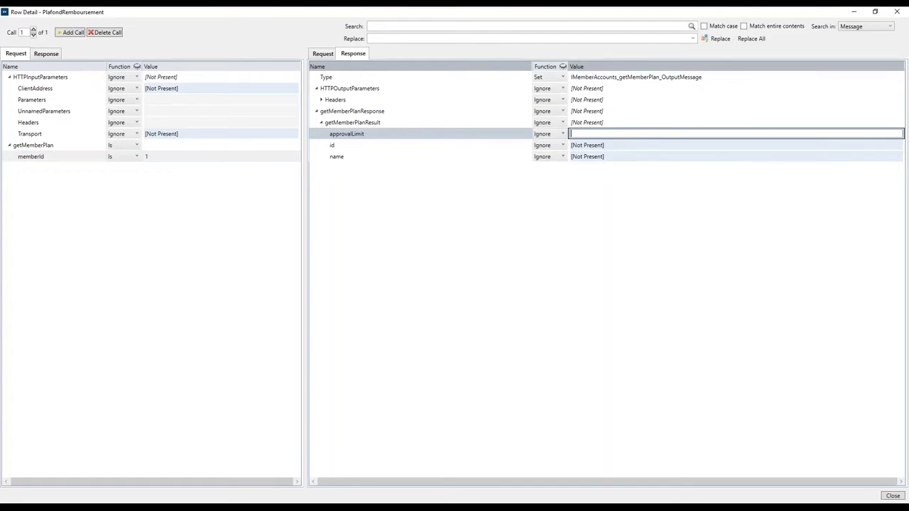
pyautogui.write('12')
pyautogui.press('Return')
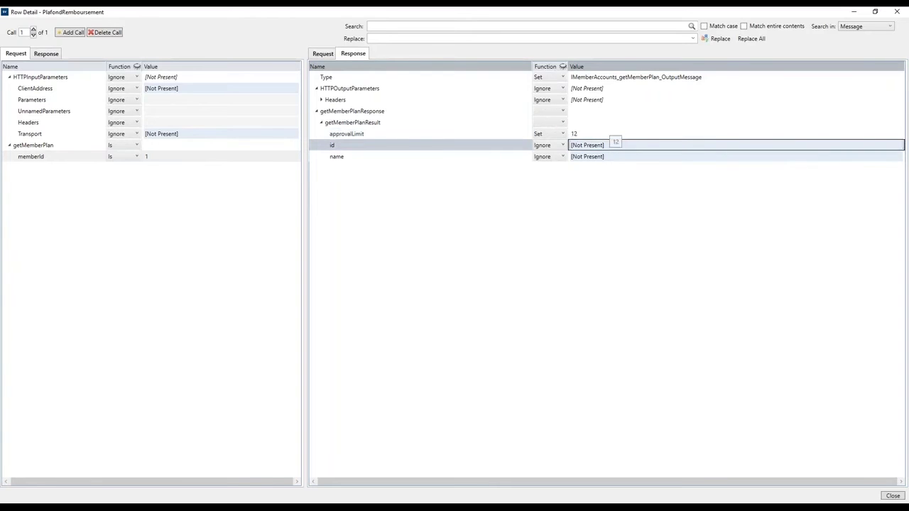
pyautogui.click(564, 135)
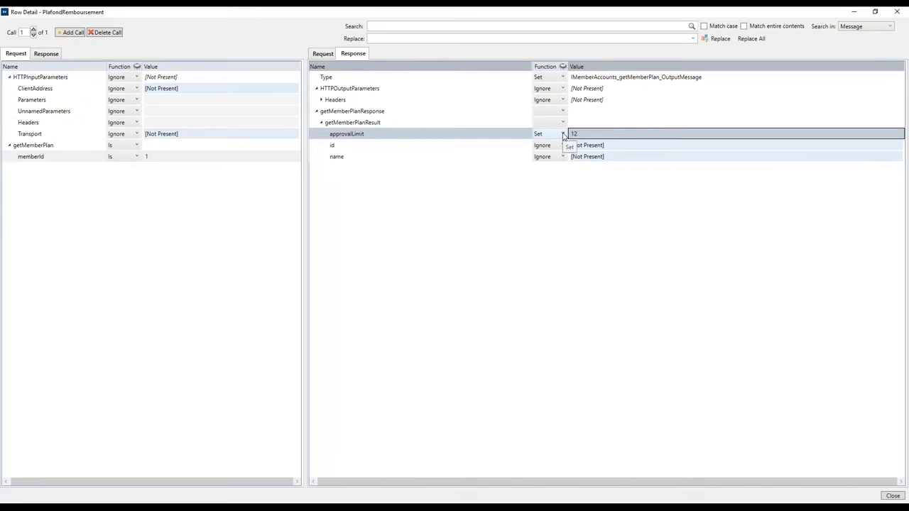
pyautogui.click(564, 134)
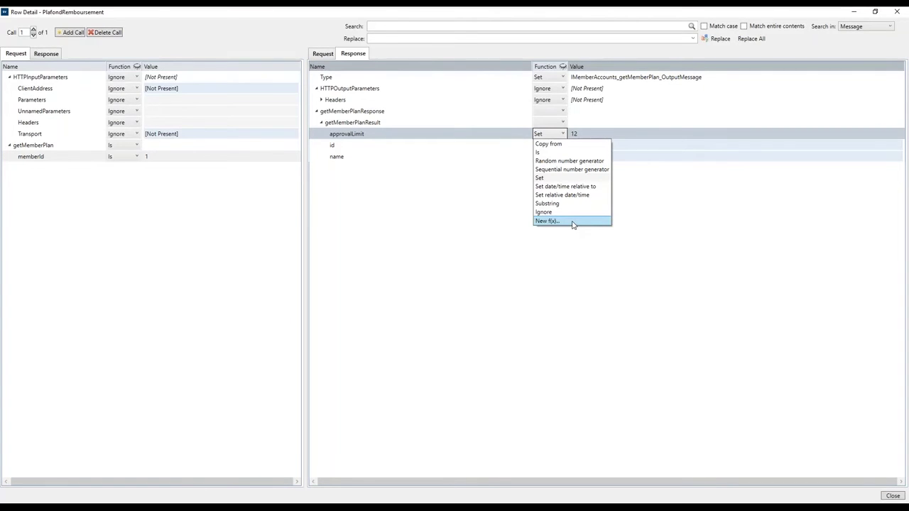
pyautogui.click(661, 199)
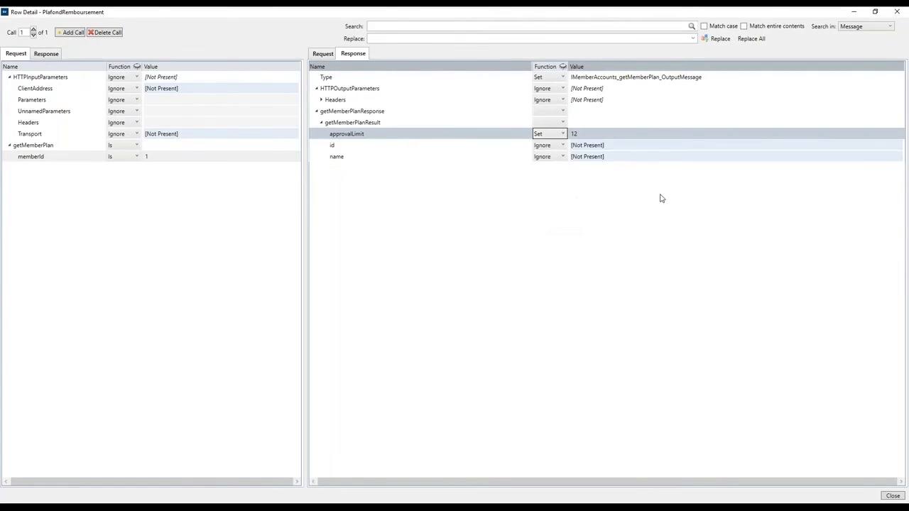
pyautogui.click(897, 12)
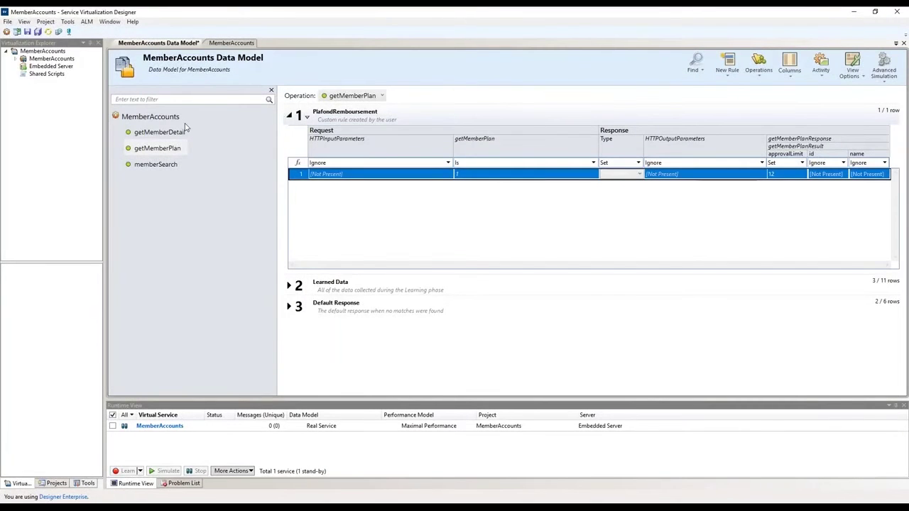
# Save all changes and start simulating the MemberAccounts service
pyautogui.click(38, 31)
pyautogui.click(227, 44)
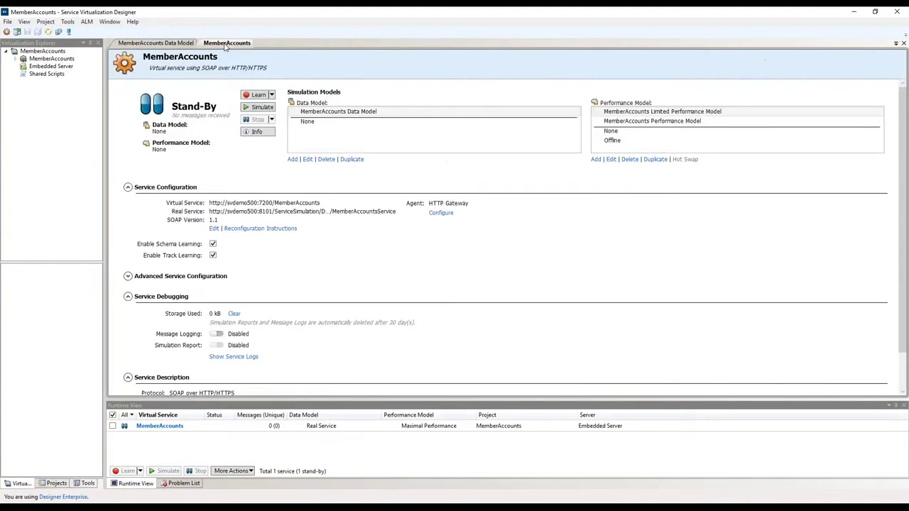
pyautogui.click(259, 108)
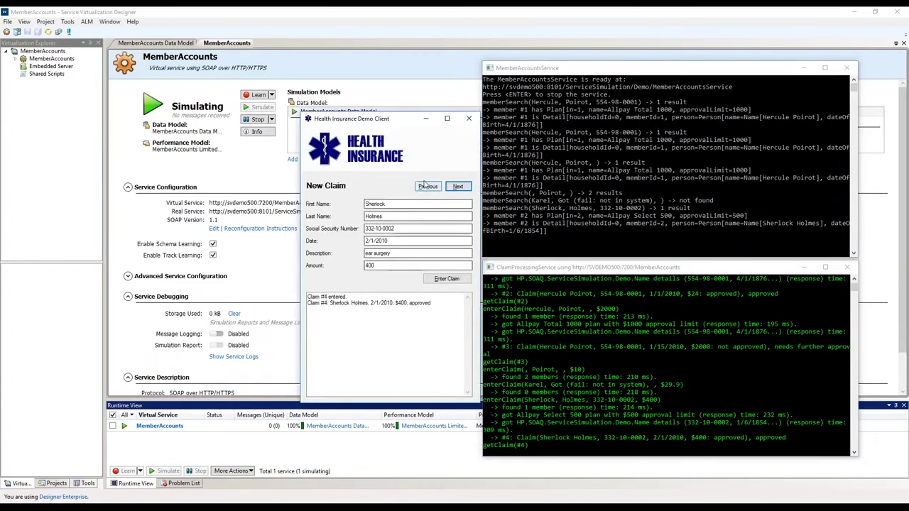
# Return to the first sample claim in the health insurance demo client, the 24-dollar premolar seal, and submit it
pyautogui.click(423, 188)
pyautogui.click(423, 187)
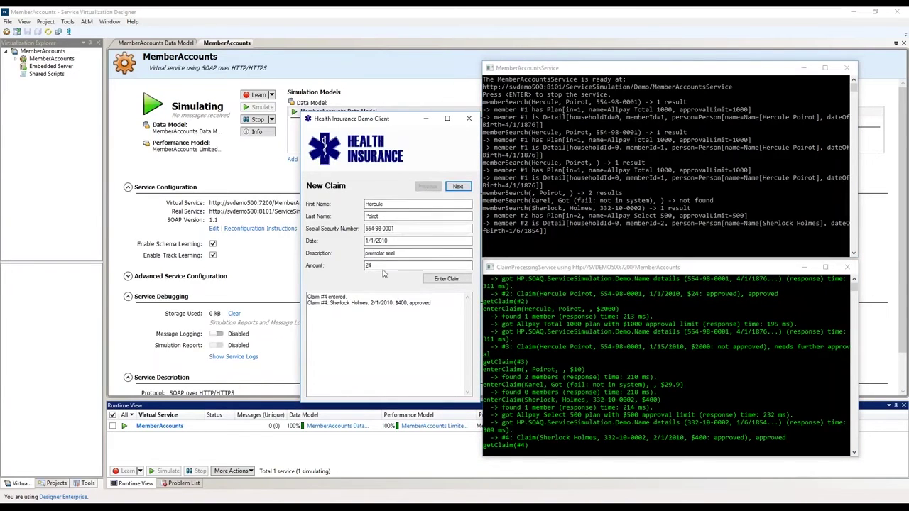
pyautogui.click(446, 280)
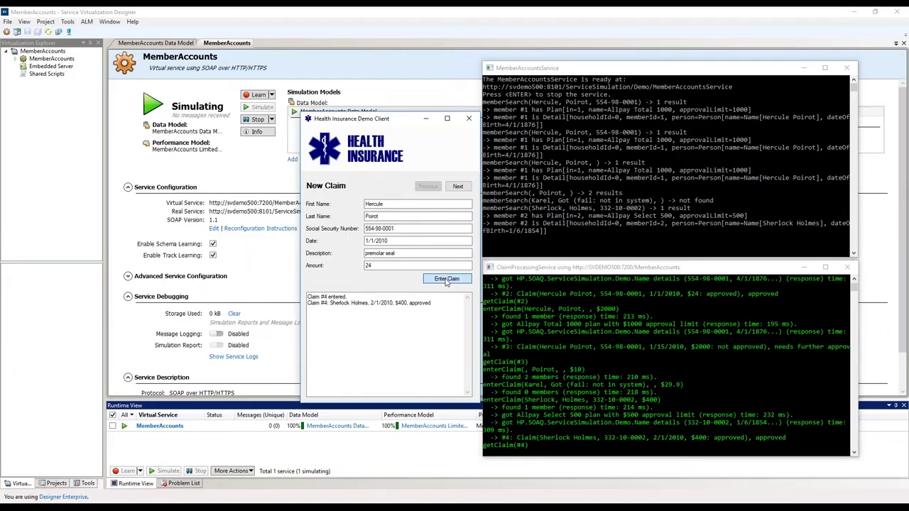
pyautogui.click(447, 280)
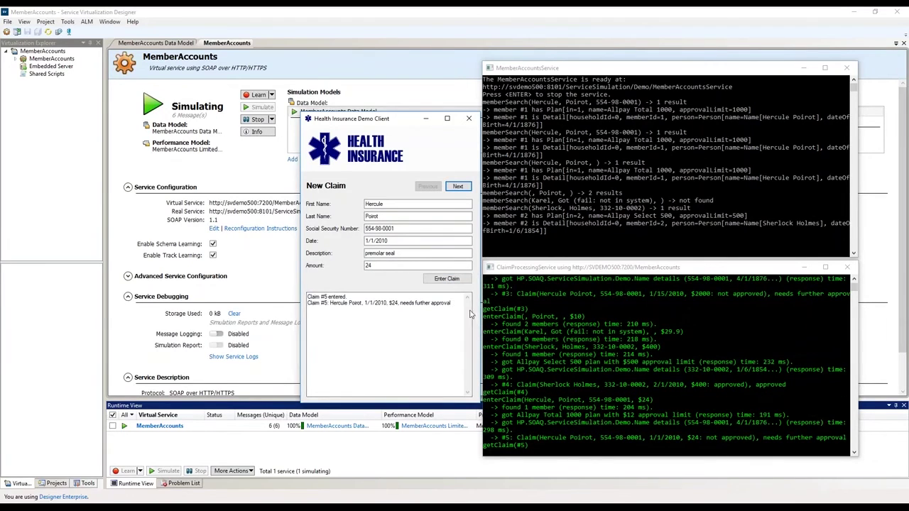
# Check the claim's approval status in the client and the plan's approval limit in the ClaimProcessingService log
pyautogui.moveTo(402, 304); pyautogui.dragTo(452, 303)
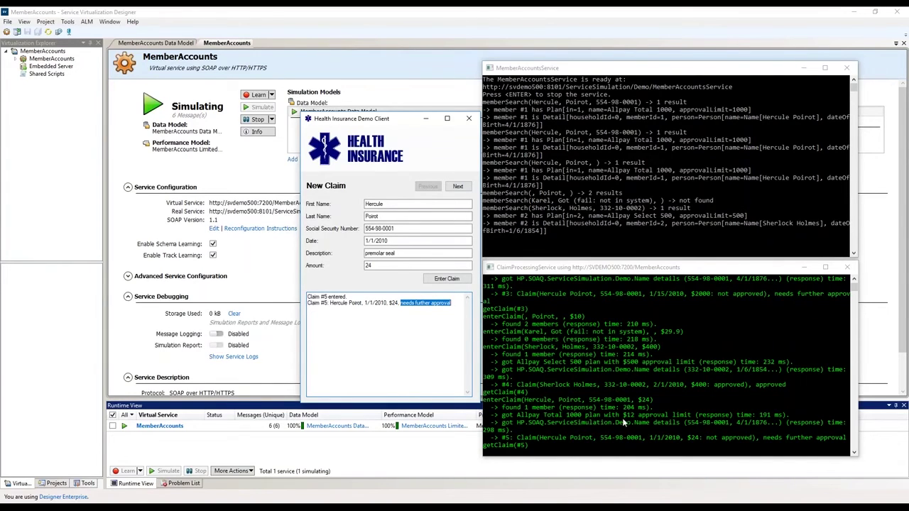
pyautogui.click(622, 419)
pyautogui.moveTo(623, 416); pyautogui.dragTo(689, 419)
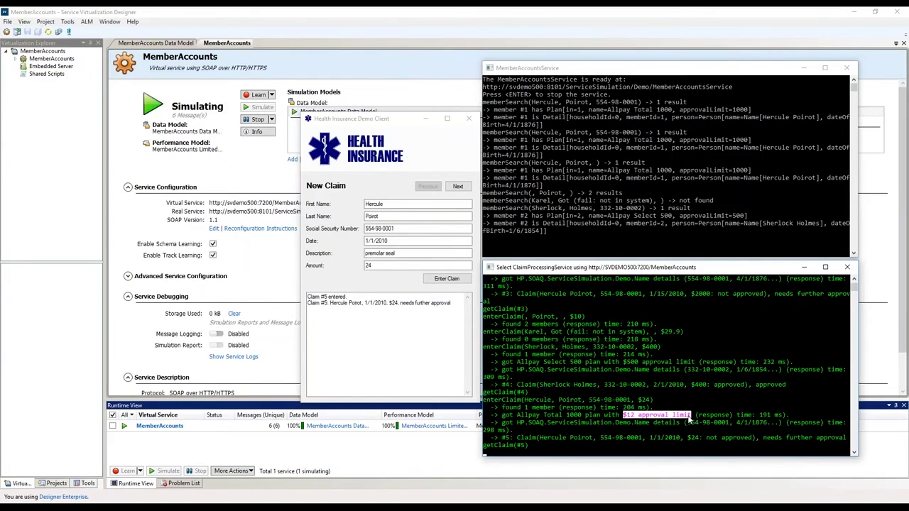
# Move the PlafondRemboursement rule below Learned Data in the getMemberPlan evaluation order and restart the simulation
pyautogui.click(153, 43)
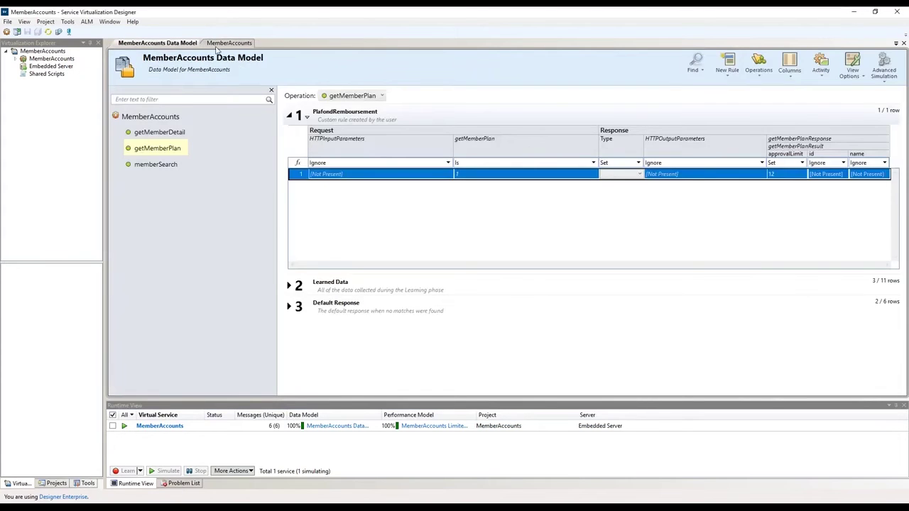
pyautogui.click(289, 116)
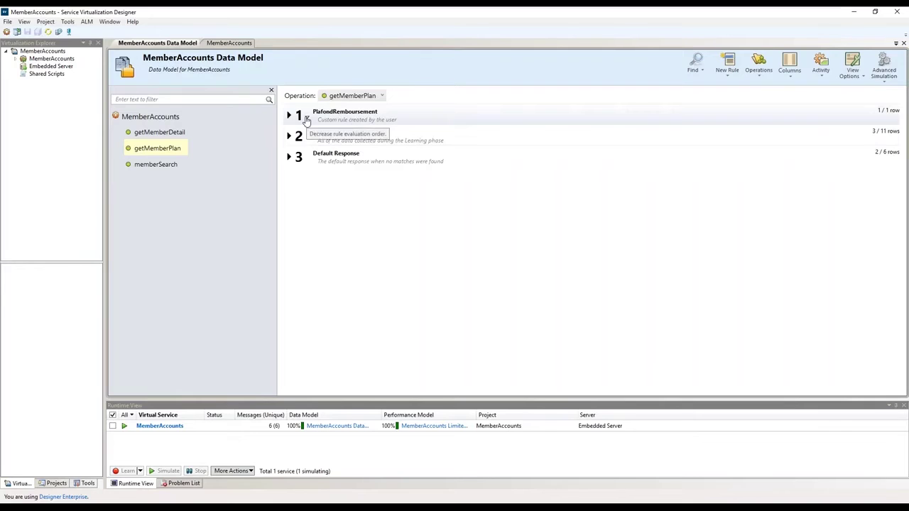
pyautogui.click(307, 119)
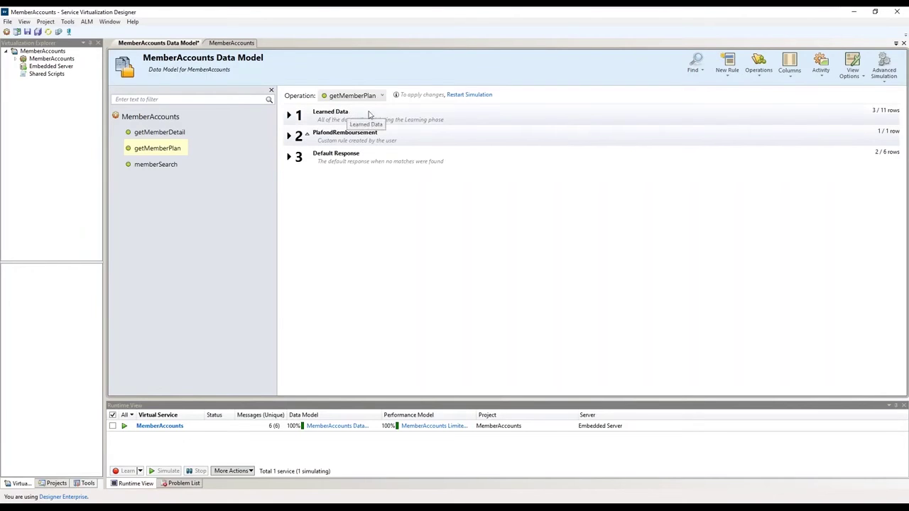
pyautogui.click(469, 95)
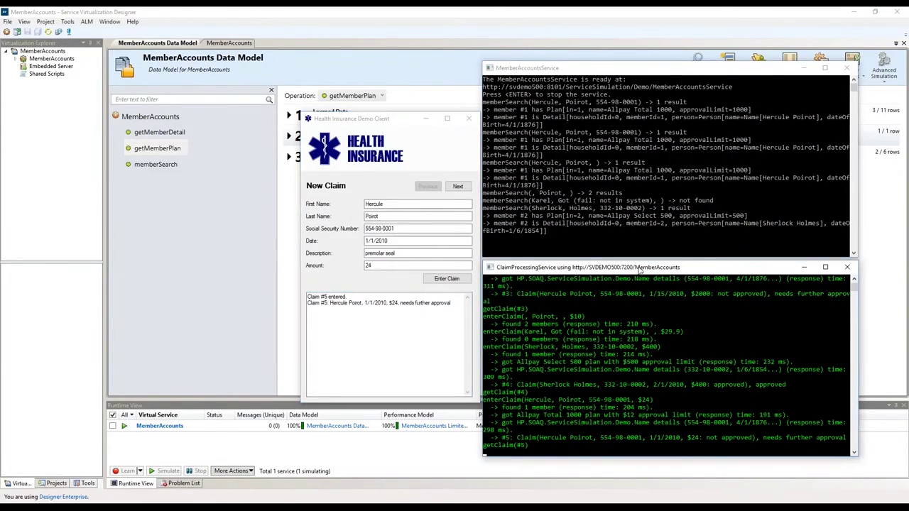
# Resubmit the premolar seal claim in the demo client and check its approval status with the reordered rules
pyautogui.click(411, 268)
pyautogui.click(436, 280)
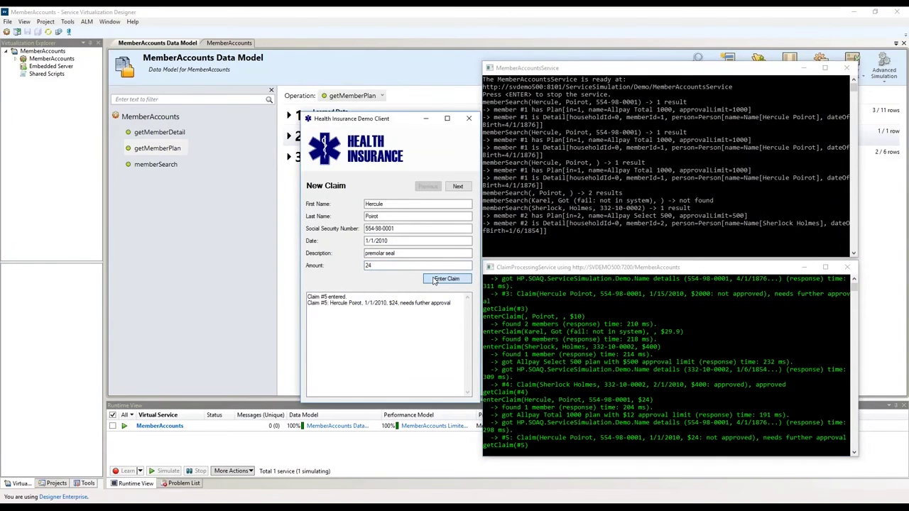
pyautogui.moveTo(308, 296); pyautogui.dragTo(408, 304)
pyautogui.doubleClick(408, 303)
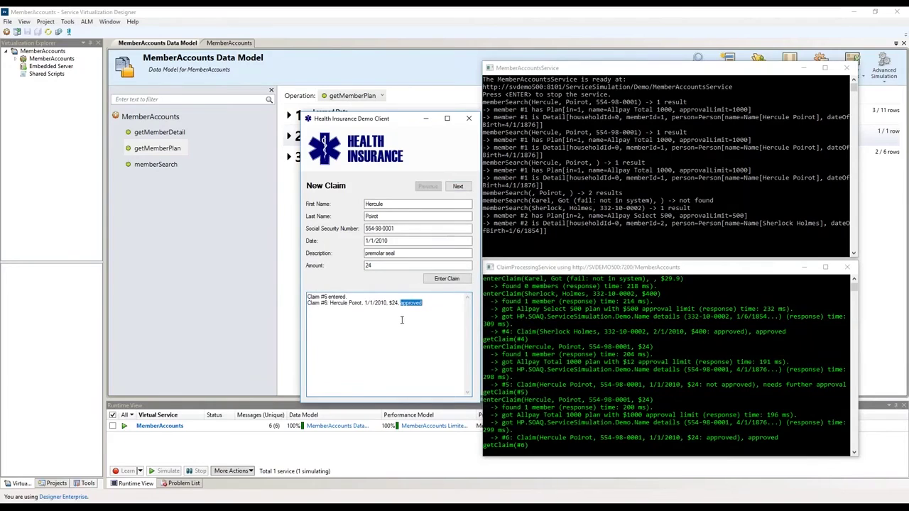